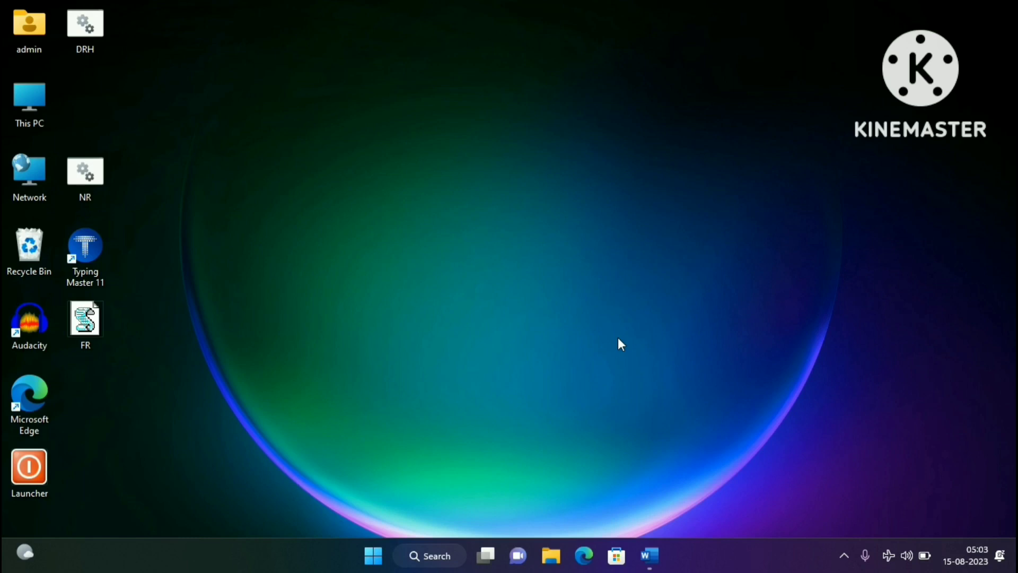
# Bring the already open Word window to the front from the taskbar.
pyautogui.click(648, 559)
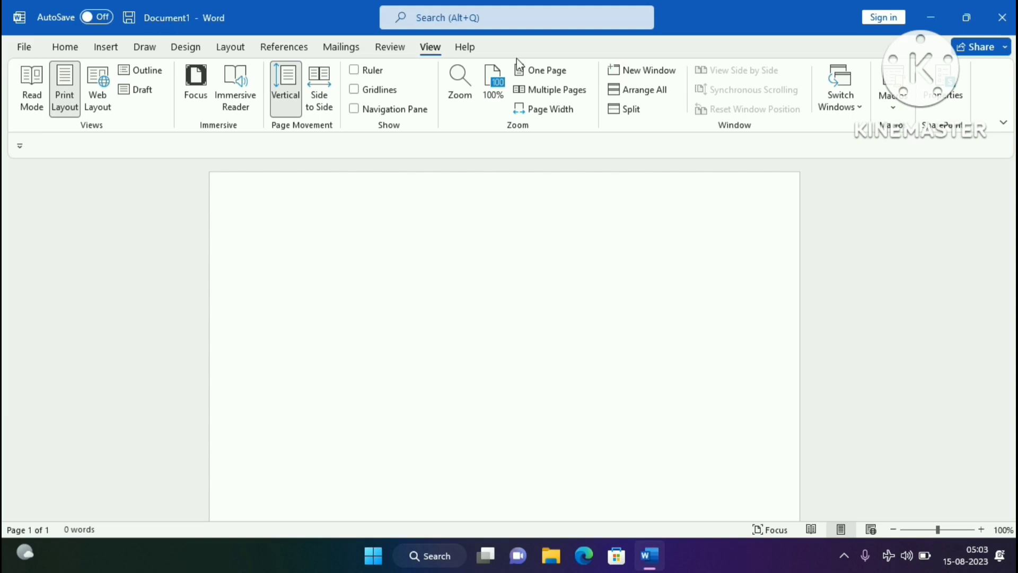
# Open View Macros from the View tab to list the available macros.
pyautogui.click(894, 108)
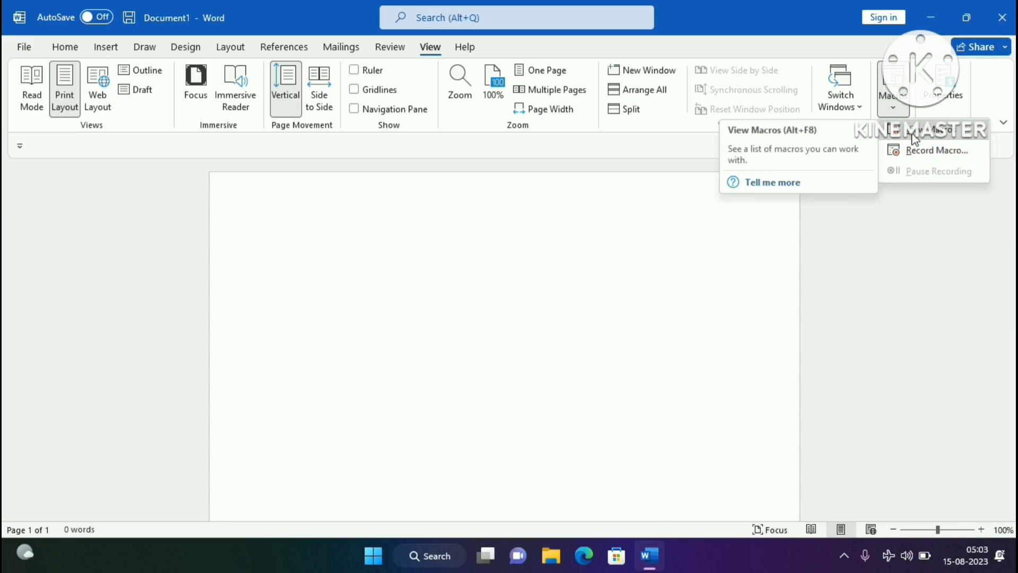
pyautogui.click(912, 136)
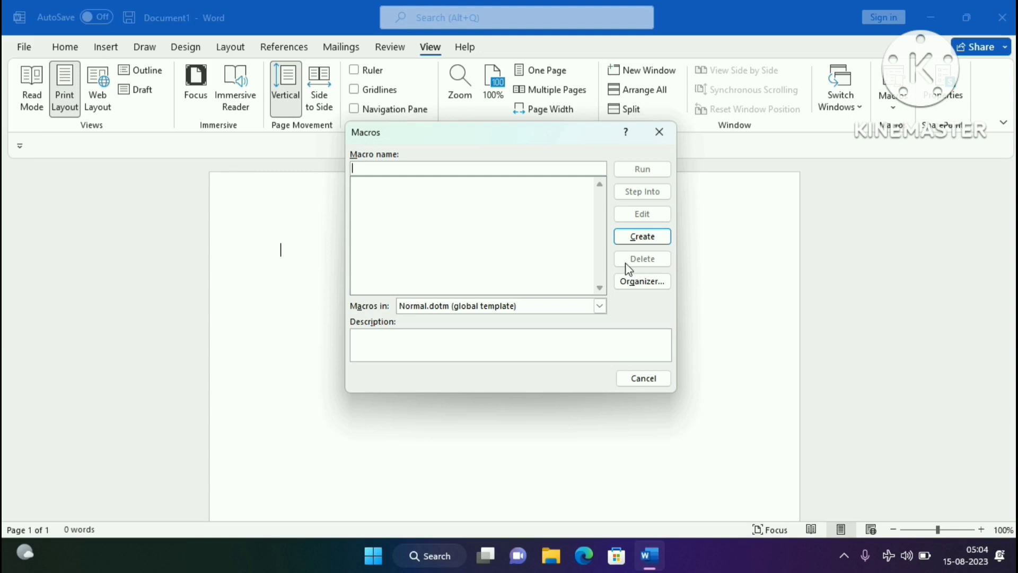
# Switch the Macros list to Document1 (document), find no macros, and cancel the dialog.
pyautogui.click(602, 305)
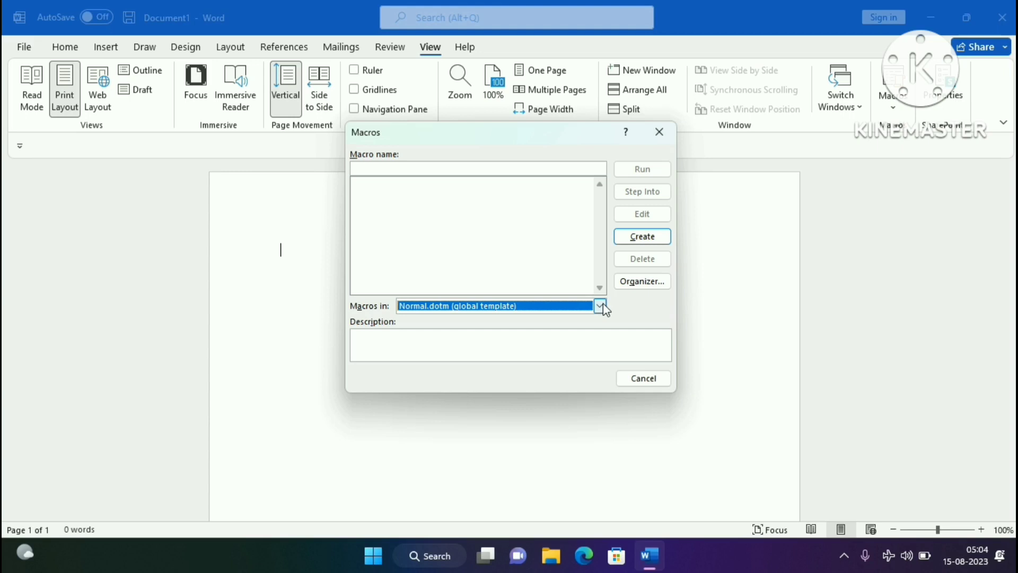
pyautogui.click(601, 305)
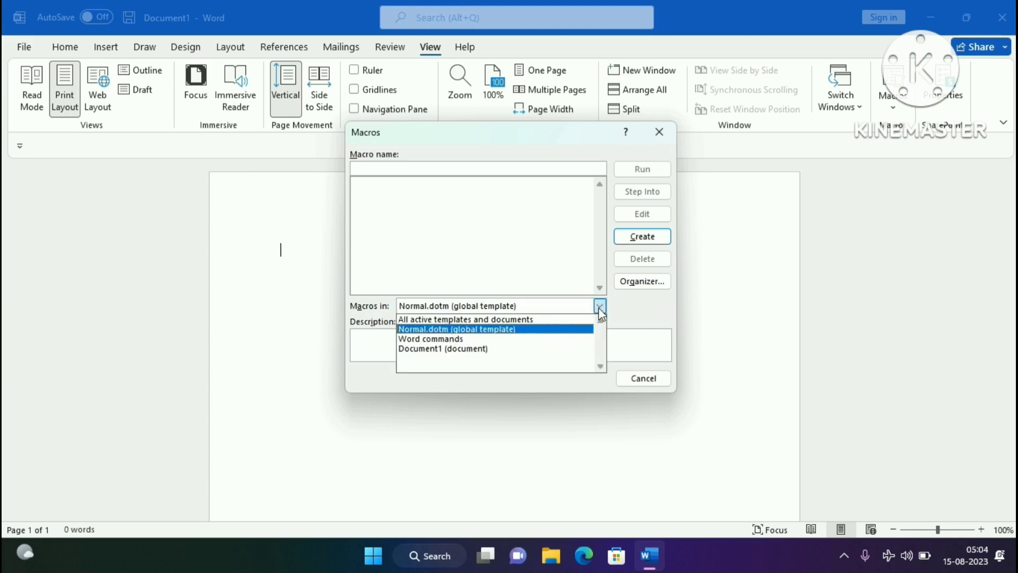
pyautogui.click(468, 349)
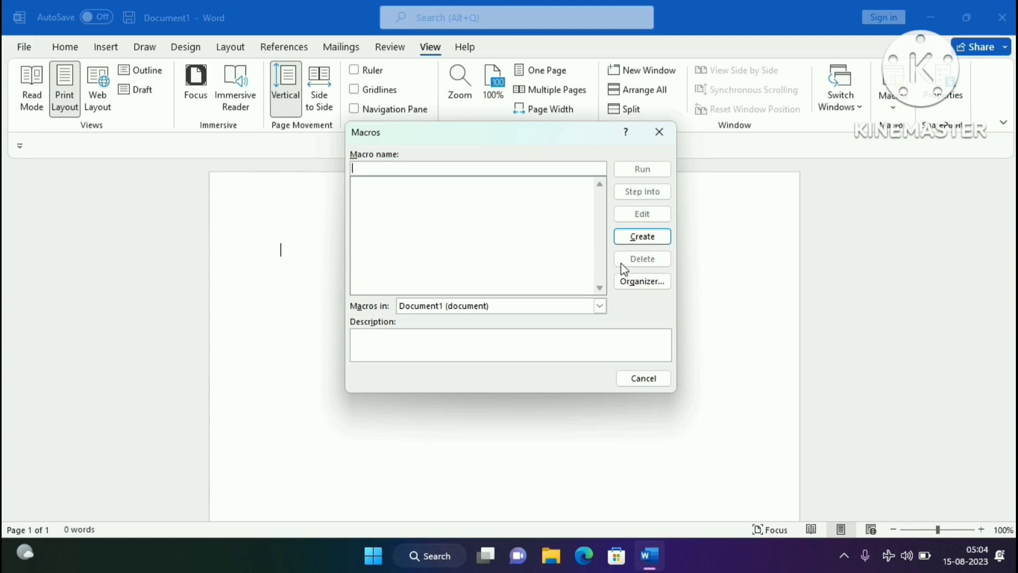
pyautogui.click(660, 132)
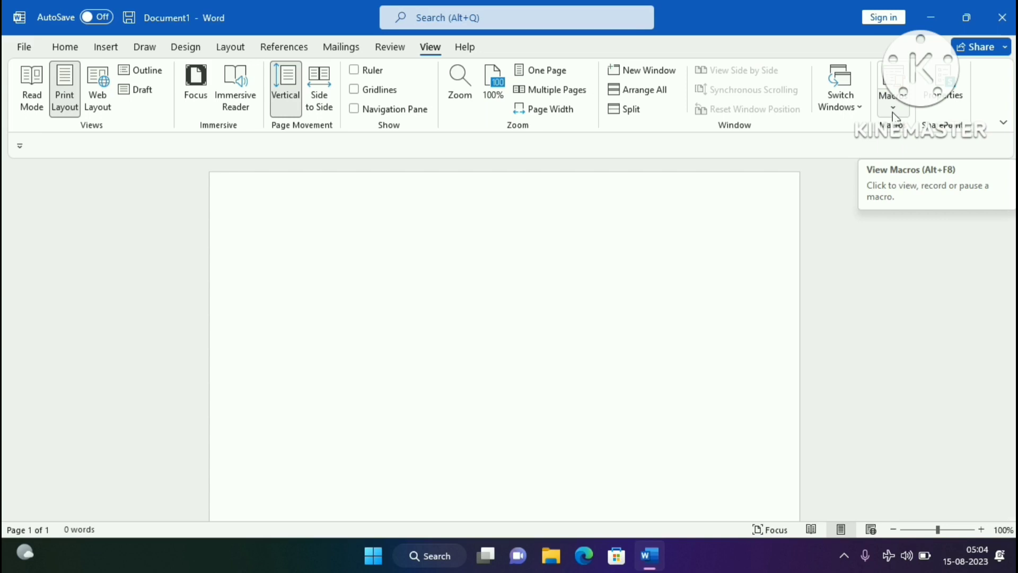
# Start a new recording named Macro1, stored in All Documents (Normal.dotm).
pyautogui.click(895, 111)
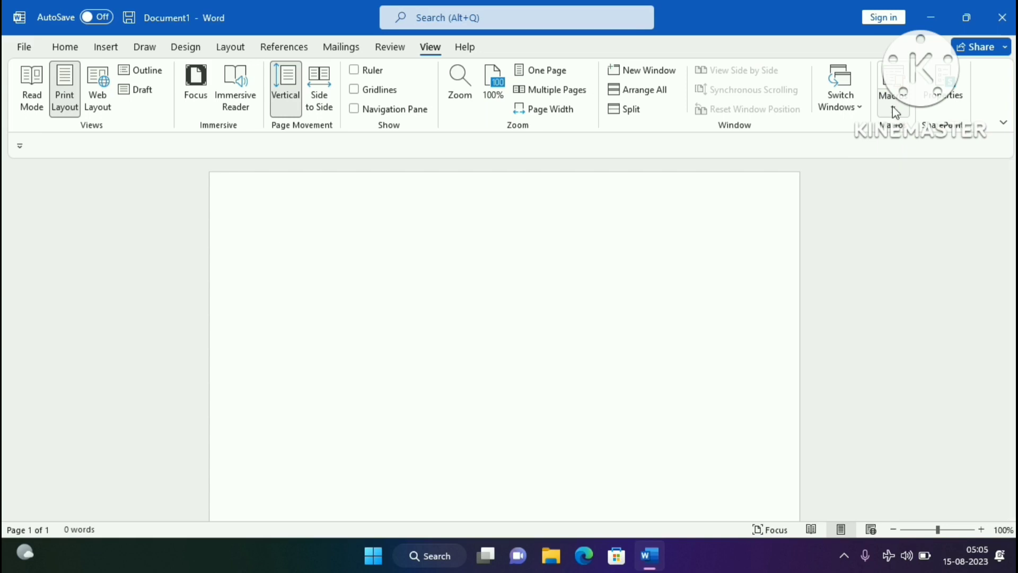
pyautogui.click(906, 152)
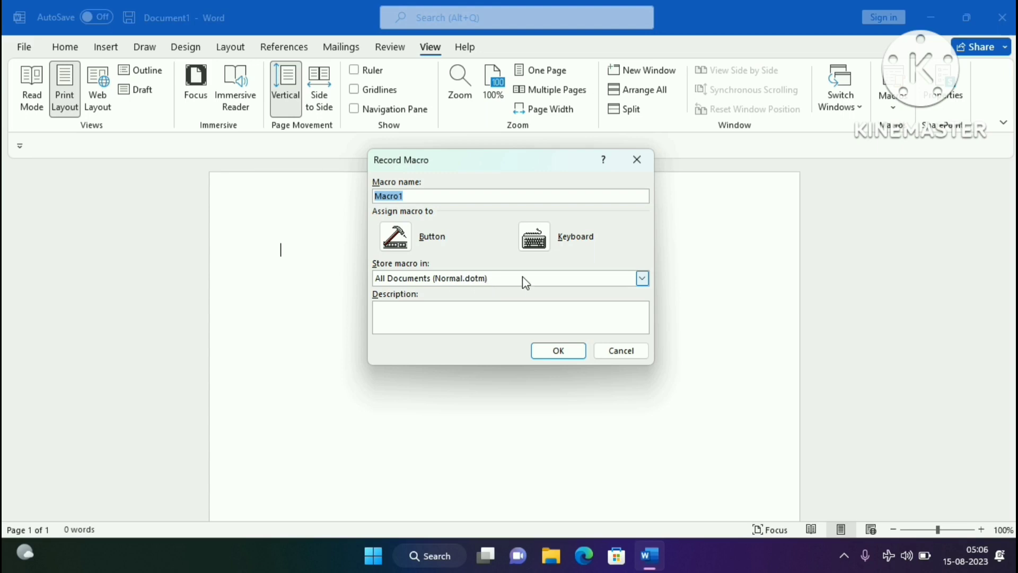
pyautogui.click(641, 278)
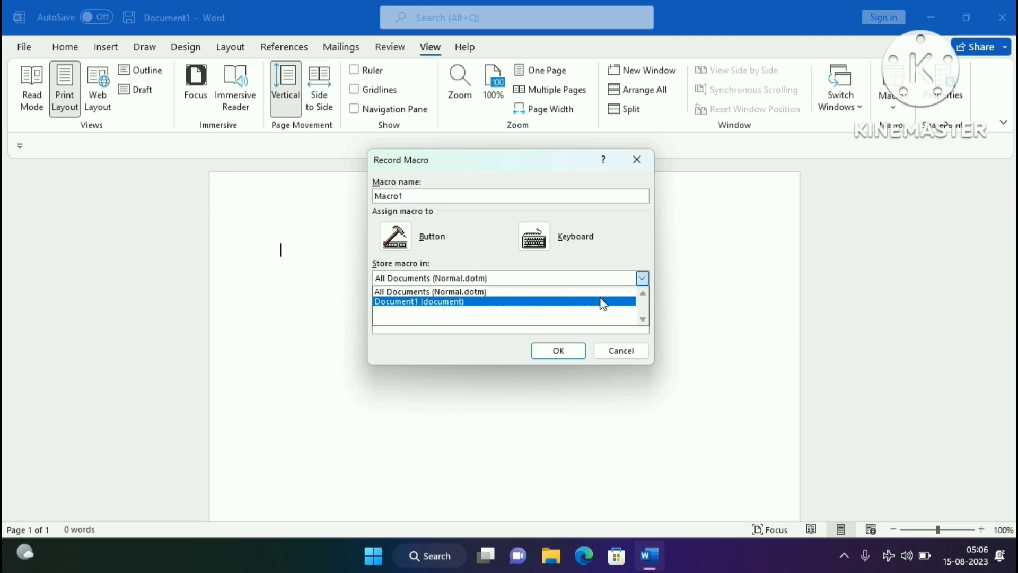
pyautogui.press('Up')
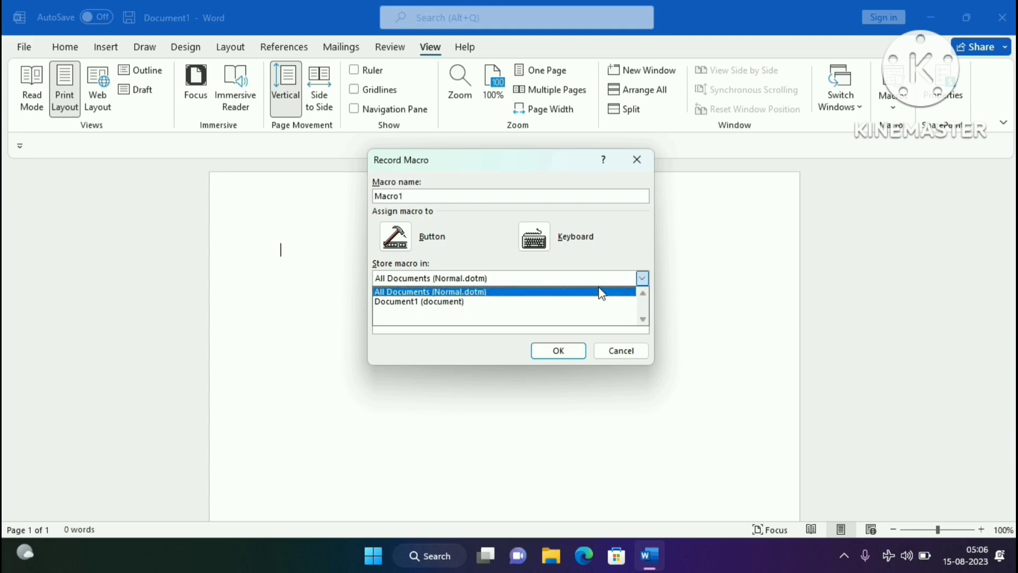
pyautogui.click(602, 279)
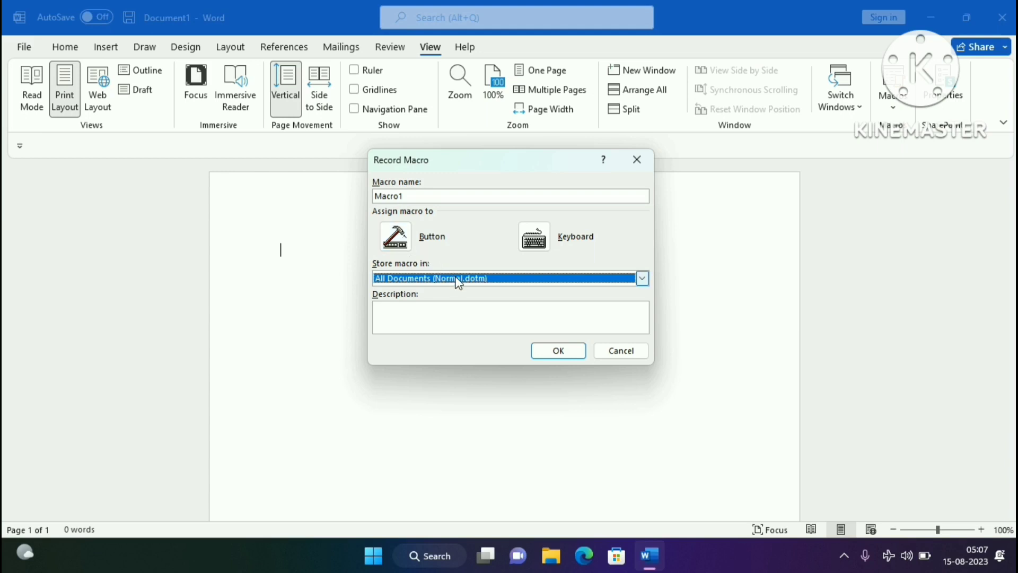
# Add Normal.NewMacros.Macro1 as a Quick Access Toolbar button and start recording.
pyautogui.click(404, 236)
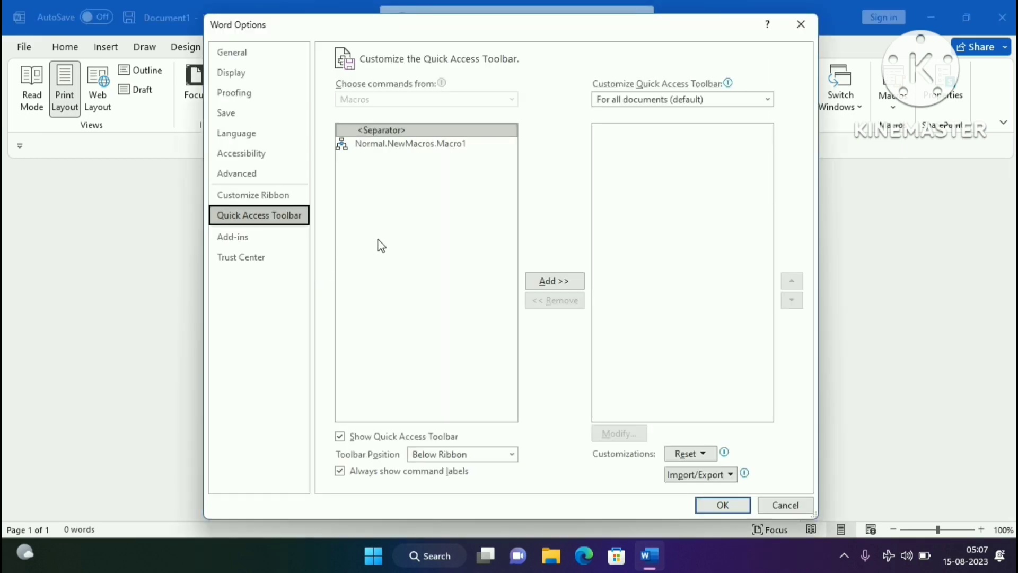
pyautogui.click(432, 150)
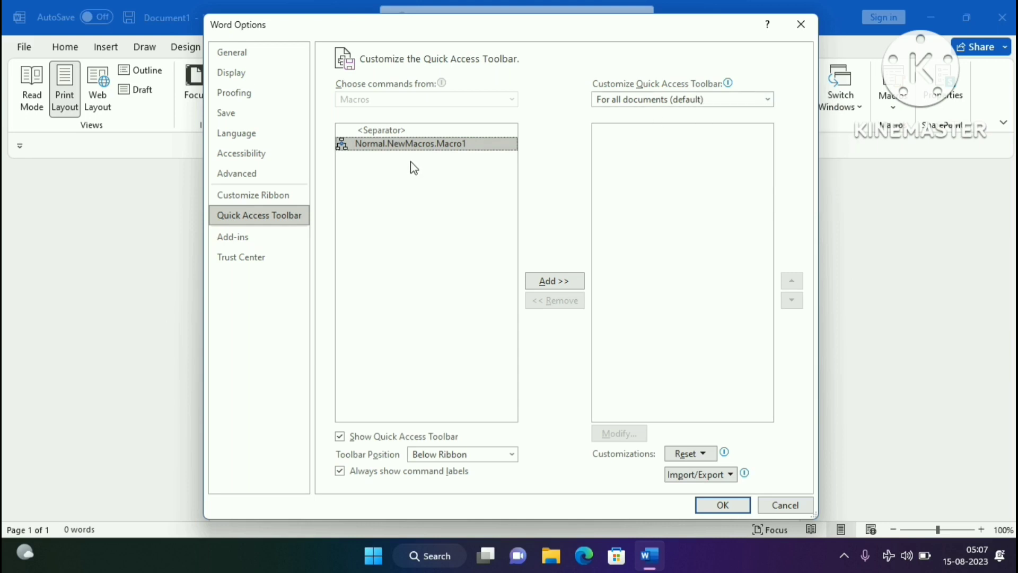
pyautogui.click(548, 282)
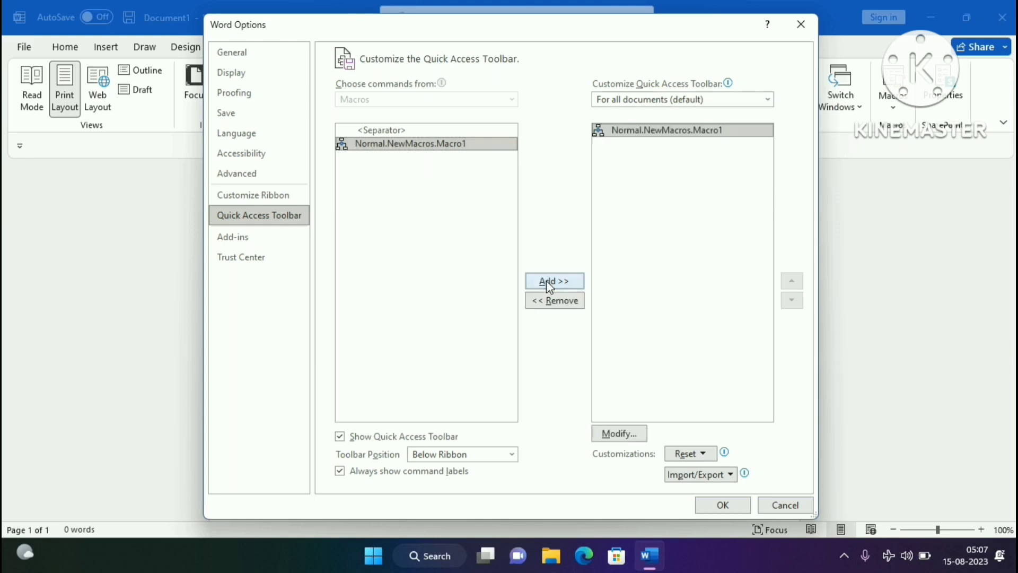
pyautogui.click(733, 508)
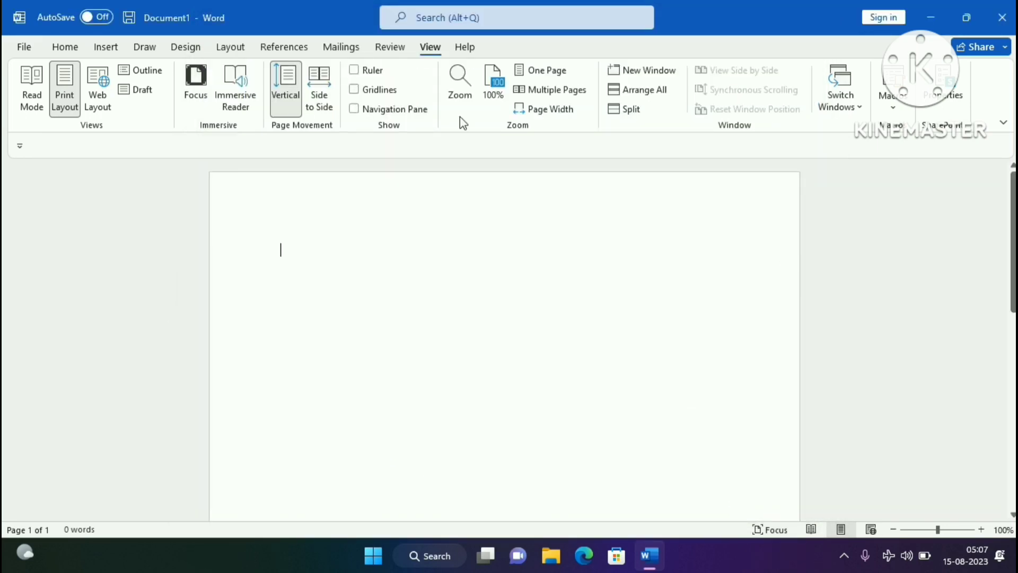
# Hide the Quick Access Toolbar through Ribbon Display Options and switch to the Home tab.
pyautogui.click(1004, 125)
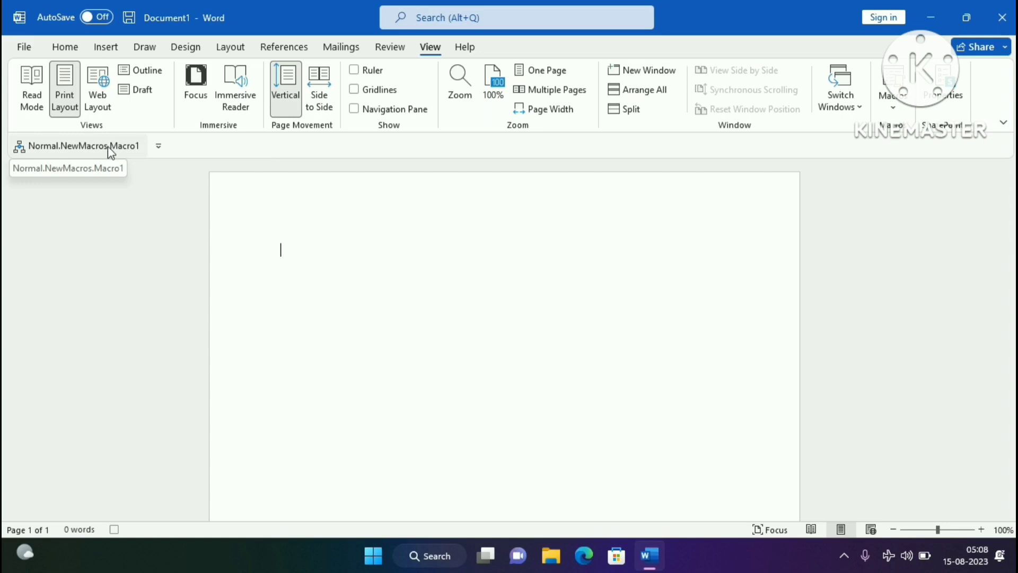
pyautogui.click(1003, 123)
pyautogui.click(936, 200)
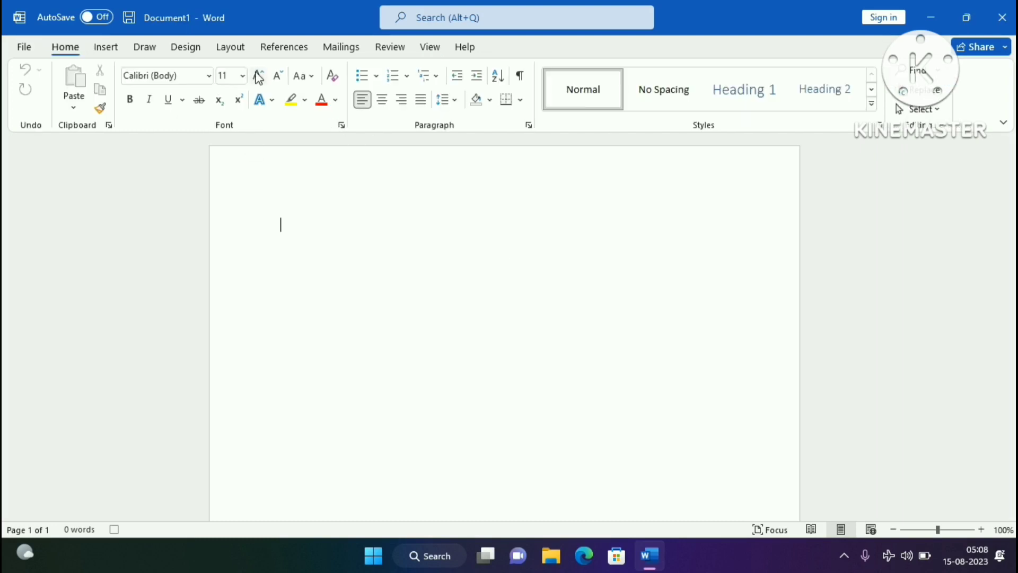
# Record 48-point bold Monotype Corsiva formatting into Macro1.
pyautogui.click(258, 77)
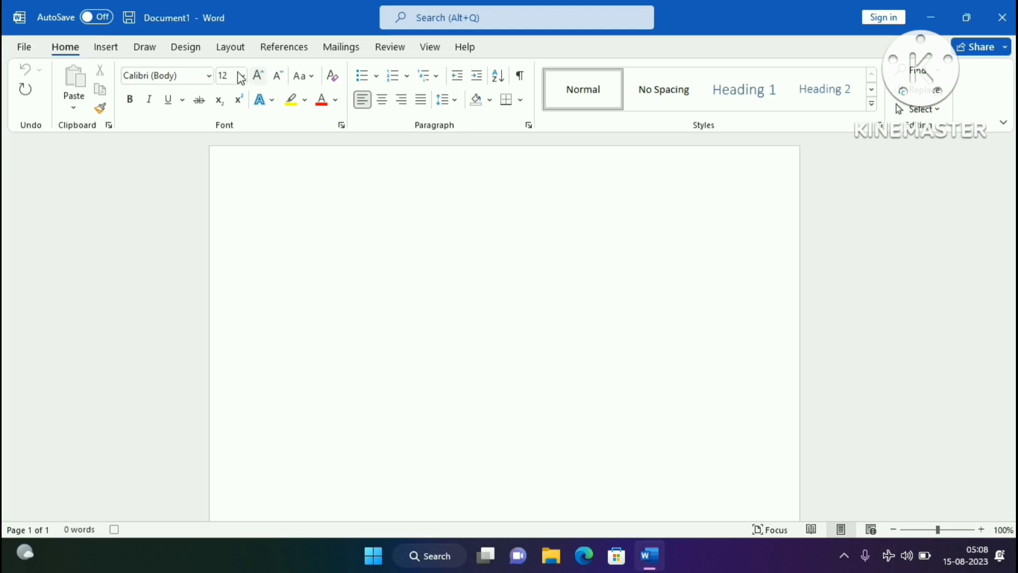
pyautogui.click(199, 75)
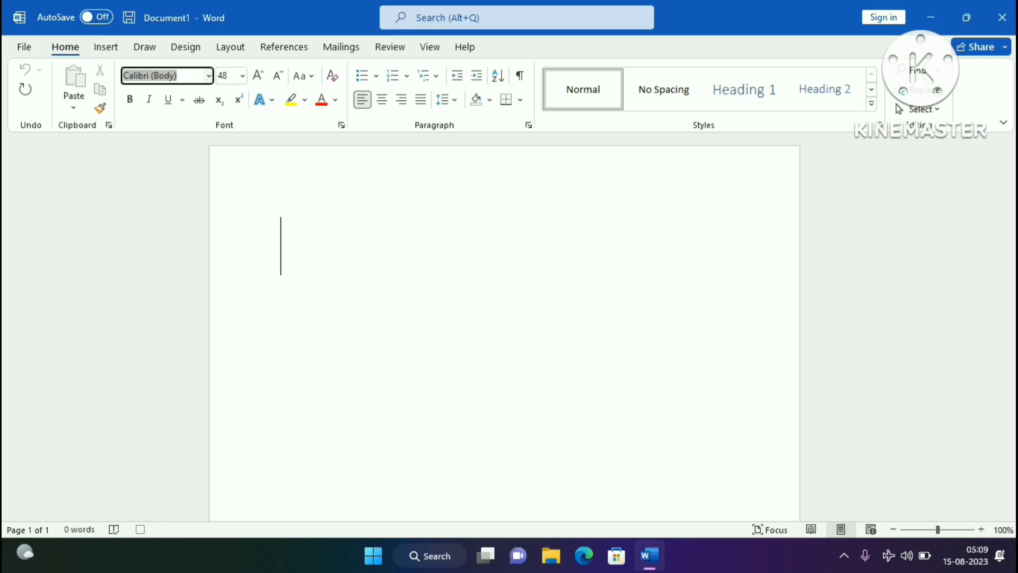
pyautogui.write('Monotype Corsiva')
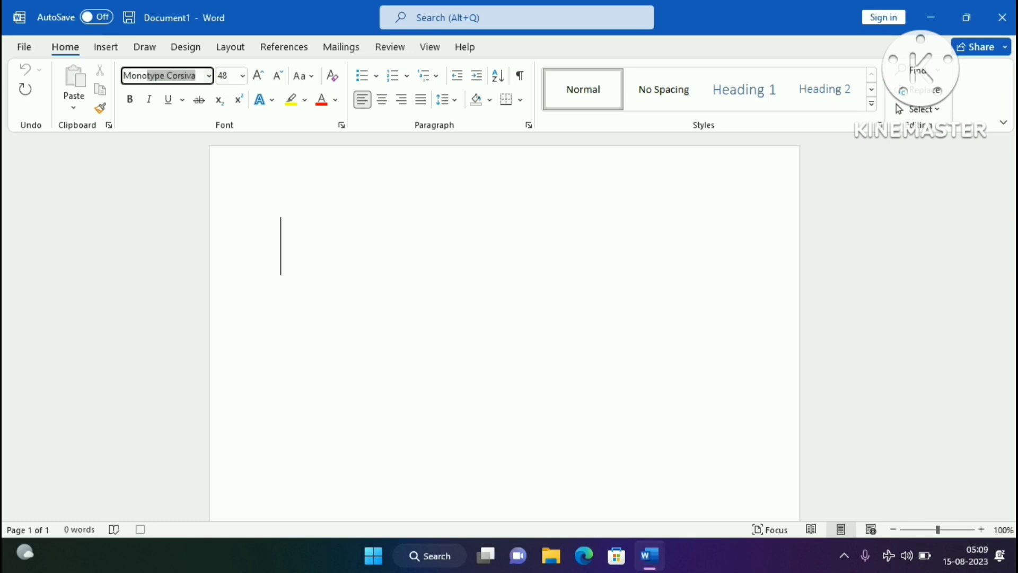
pyautogui.press('Return')
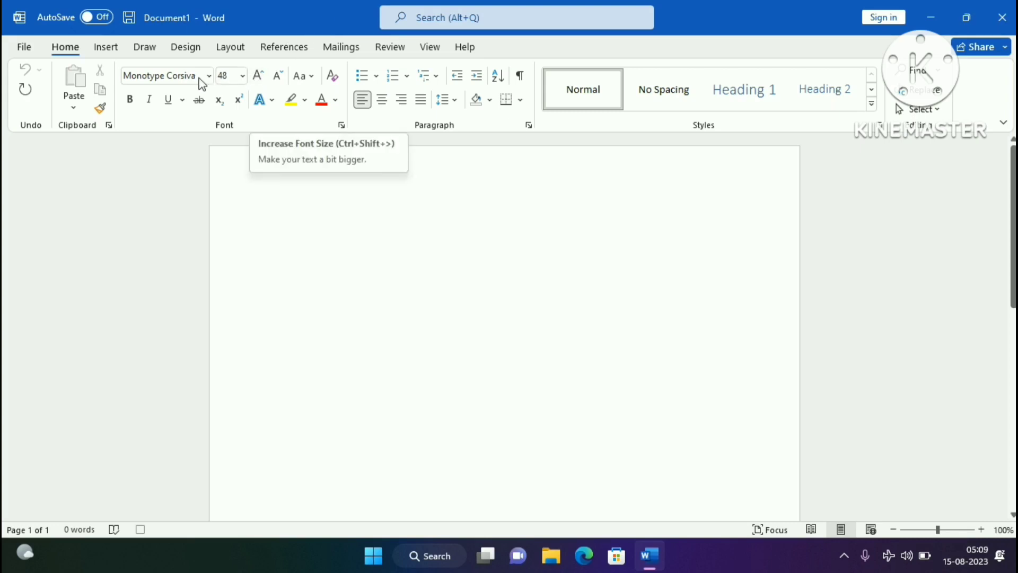
pyautogui.click(130, 100)
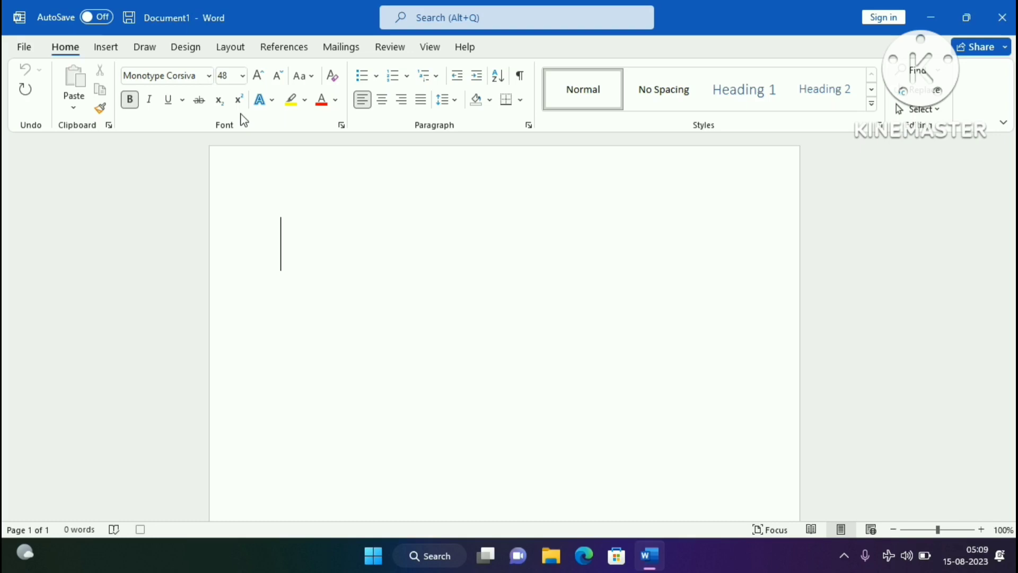
pyautogui.click(291, 99)
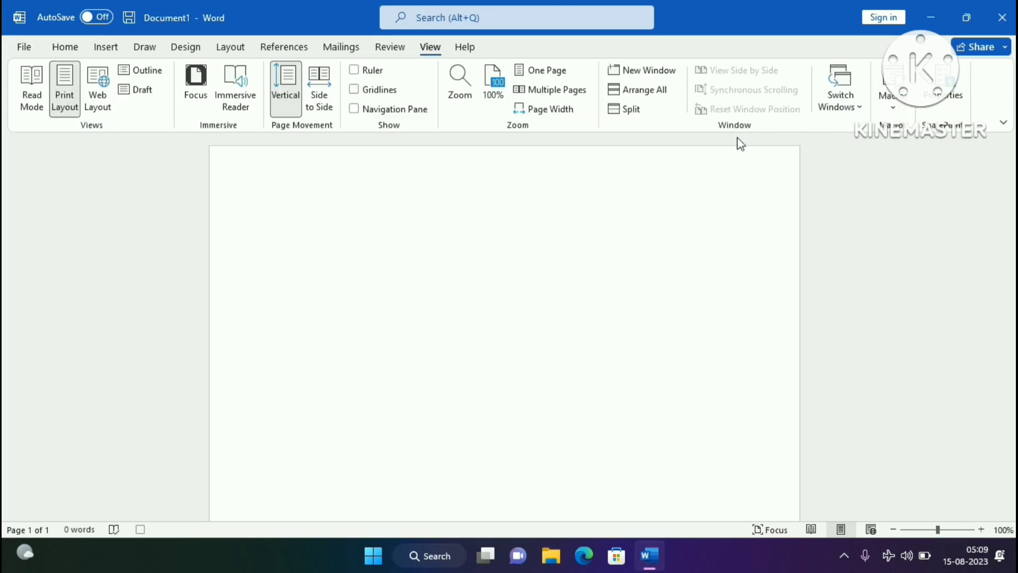
# Stop recording Macro1 from the View tab's Macros menu.
pyautogui.click(892, 110)
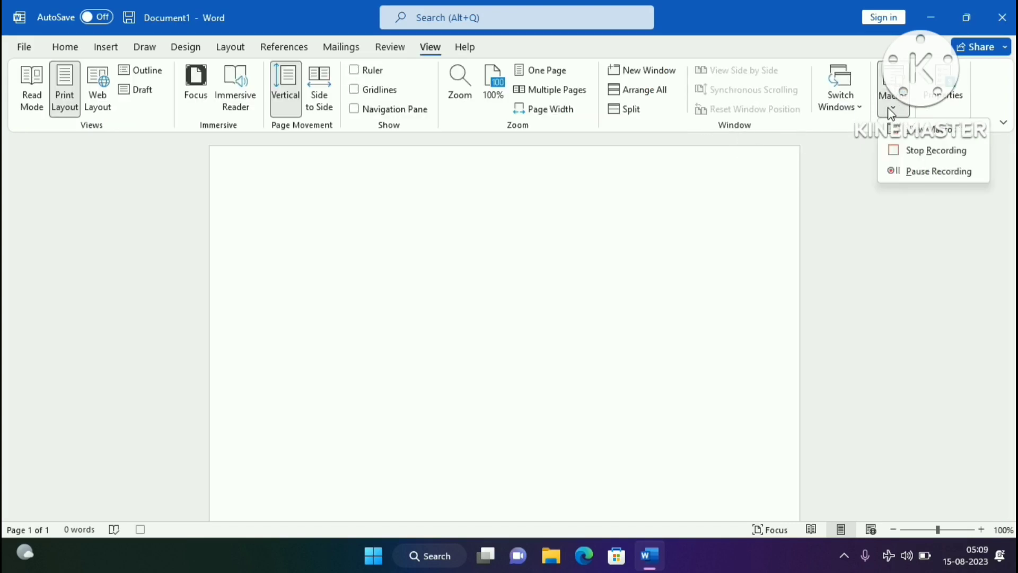
pyautogui.click(901, 151)
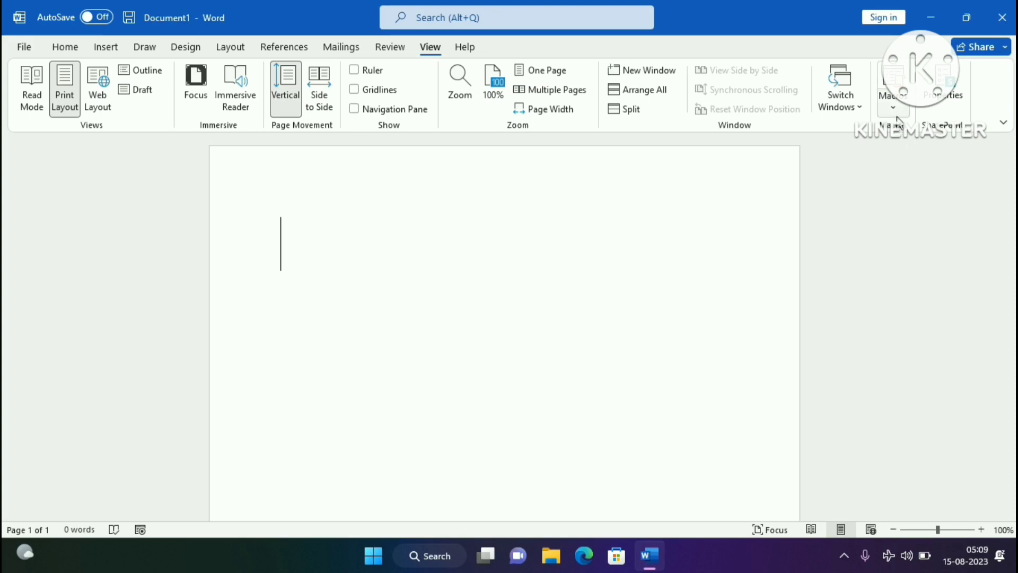
# Close Word without saving and relaunch it with winword from the Run box.
pyautogui.click(1008, 11)
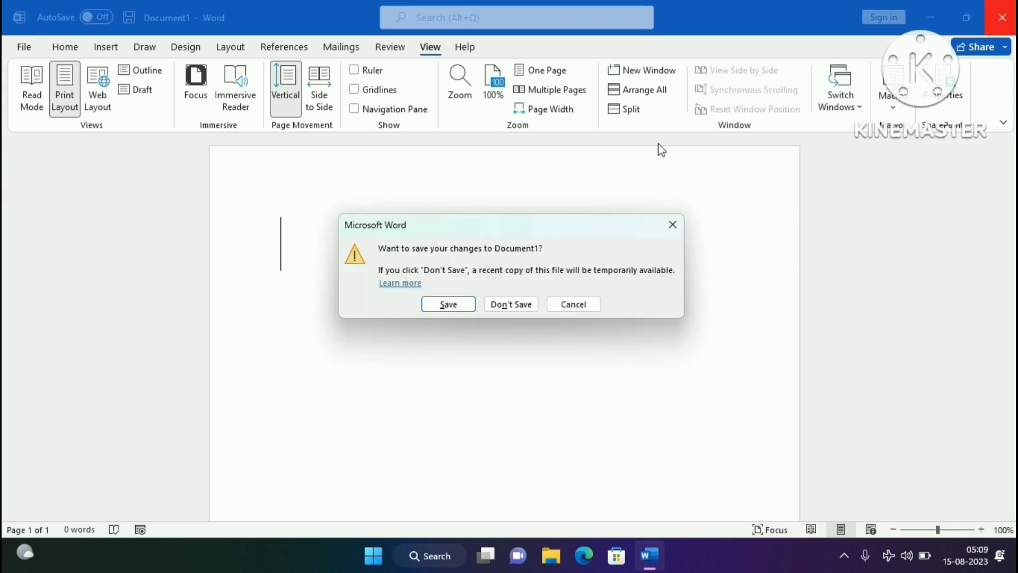
pyautogui.click(526, 305)
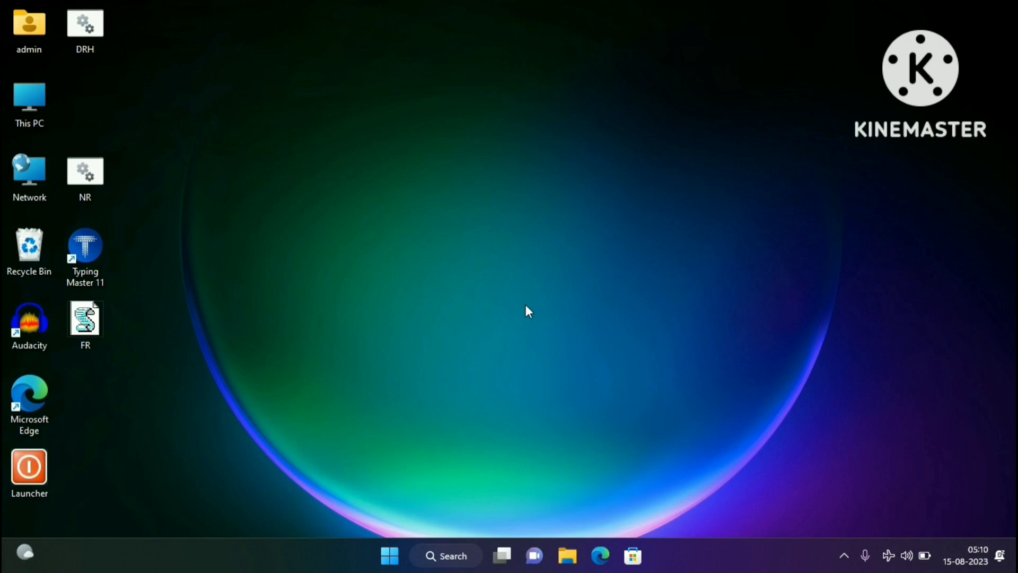
pyautogui.press('super+r')
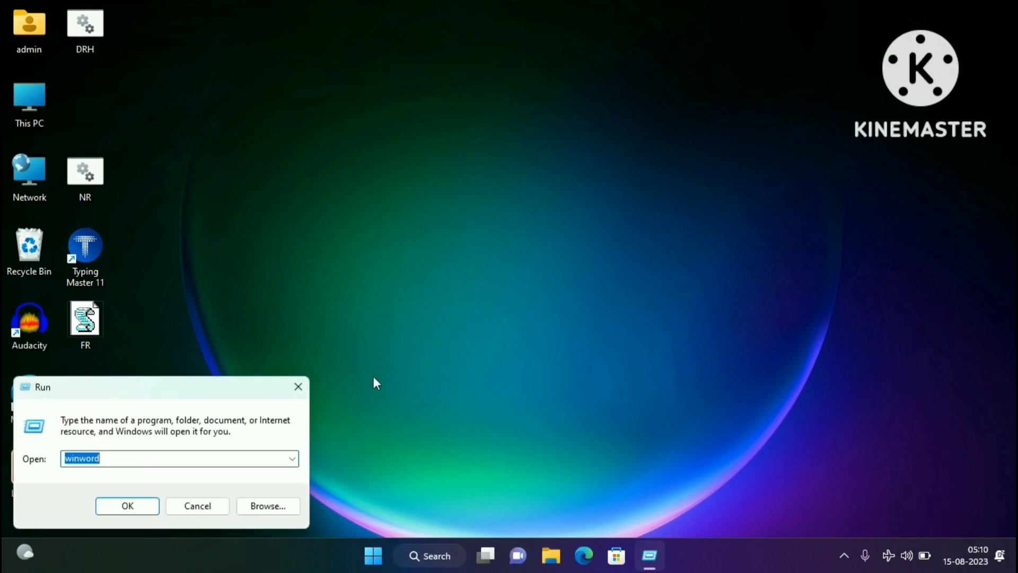
pyautogui.click(139, 506)
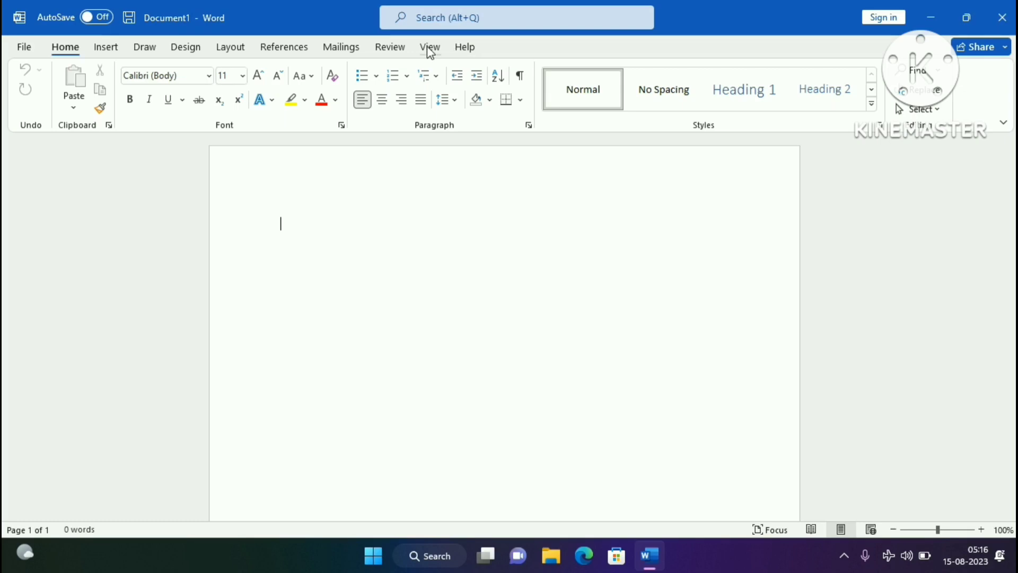
# Show the Quick Access Toolbar again through Ribbon Display Options.
pyautogui.click(430, 52)
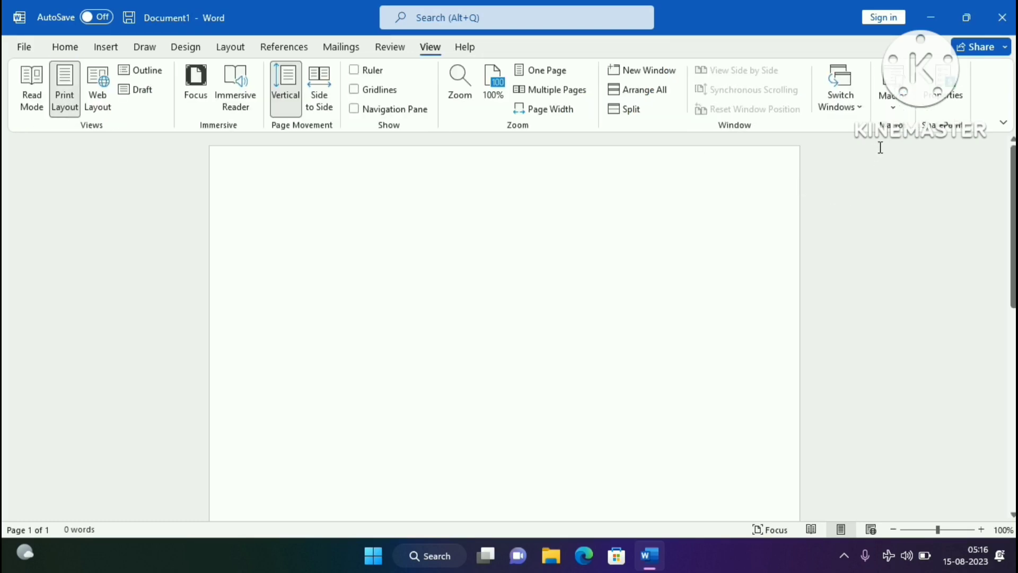
pyautogui.click(1003, 125)
pyautogui.click(1003, 125)
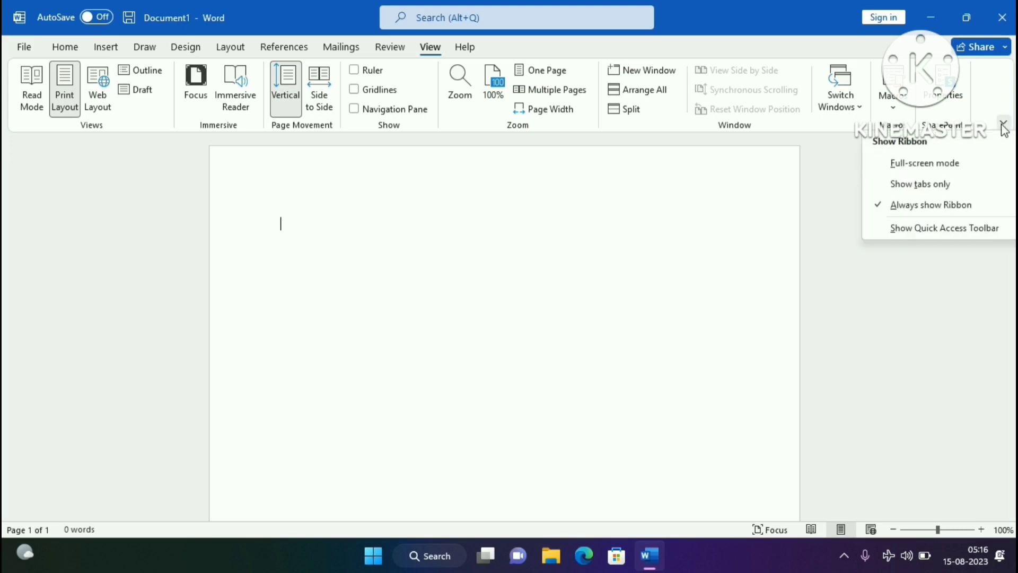
pyautogui.click(924, 227)
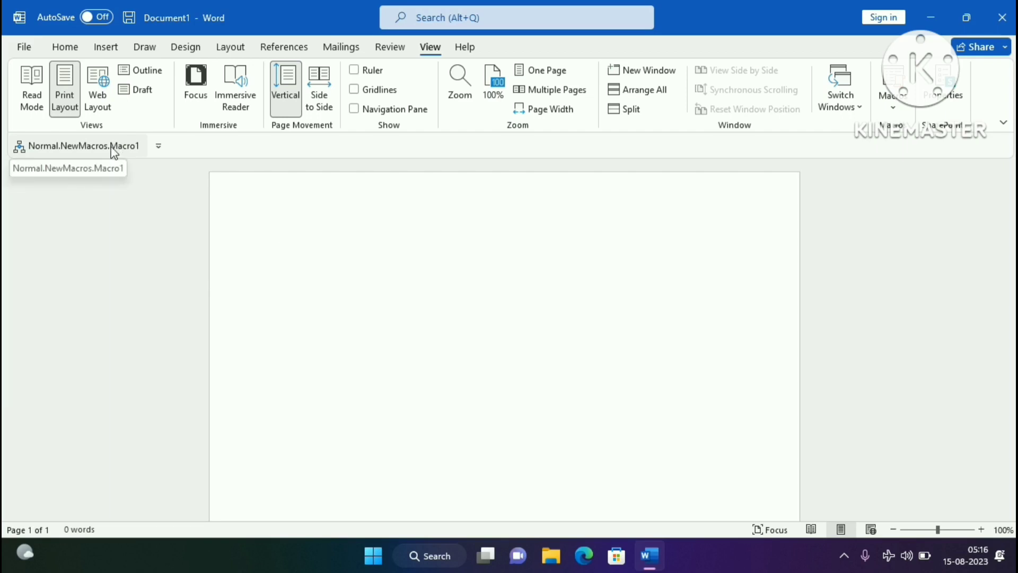
# Run Normal.NewMacros.Macro1 and confirm 48-point bold Monotype Corsiva on the Home tab.
pyautogui.click(110, 145)
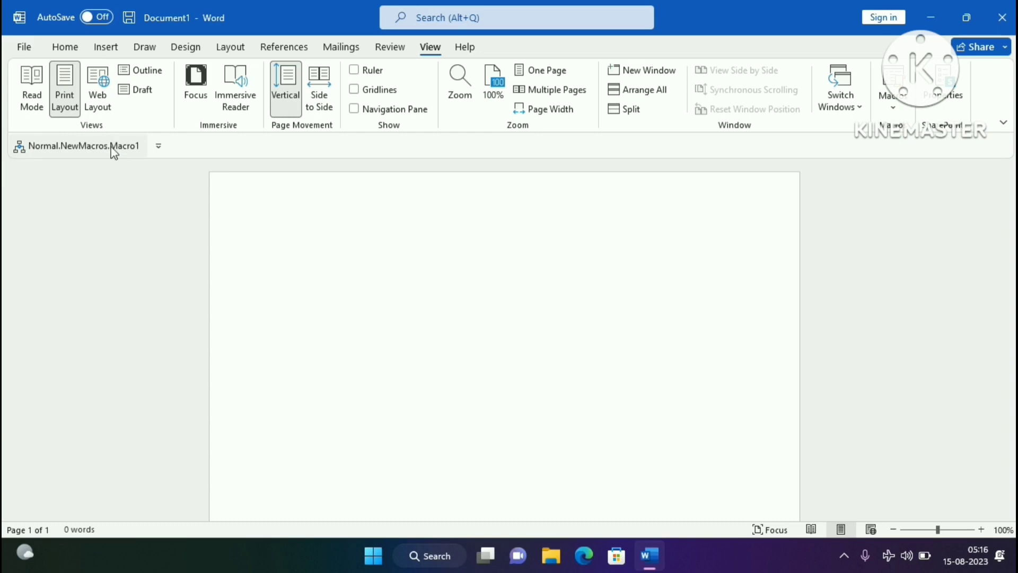
pyautogui.click(110, 146)
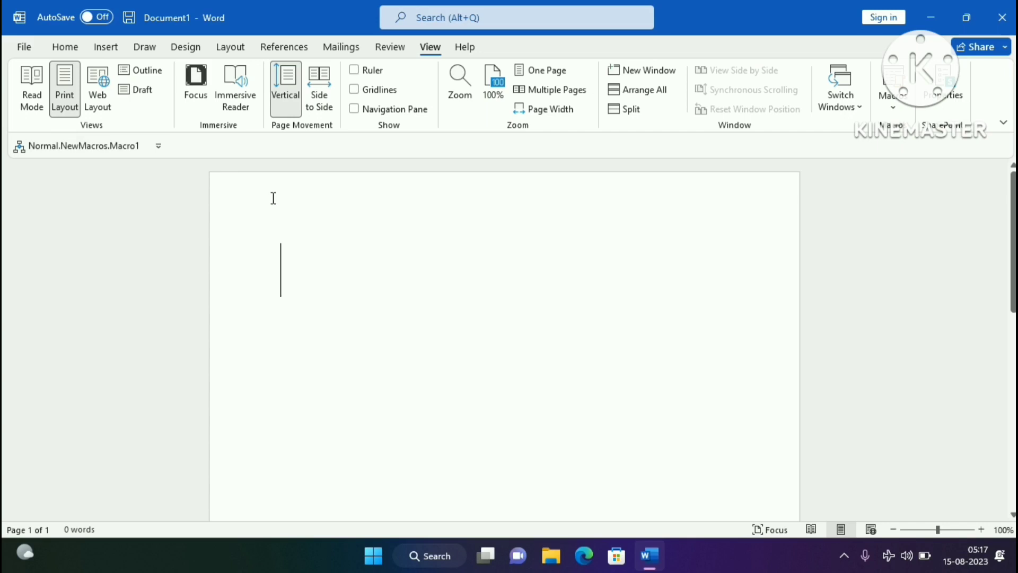
pyautogui.click(77, 48)
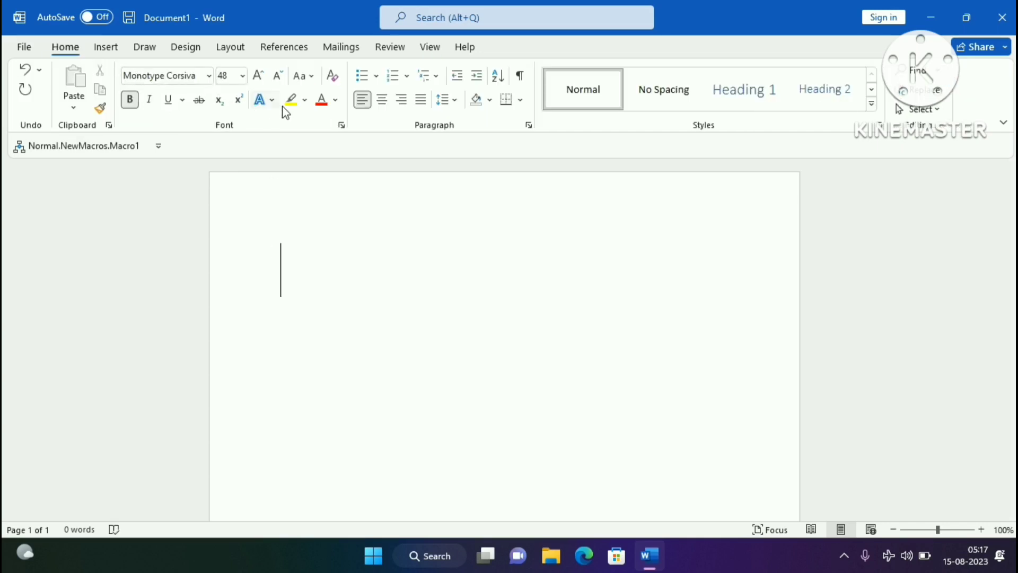
# Remove Normal.NewMacros.Macro1 from the Quick Access Toolbar via More Commands, leaving it empty.
pyautogui.click(159, 147)
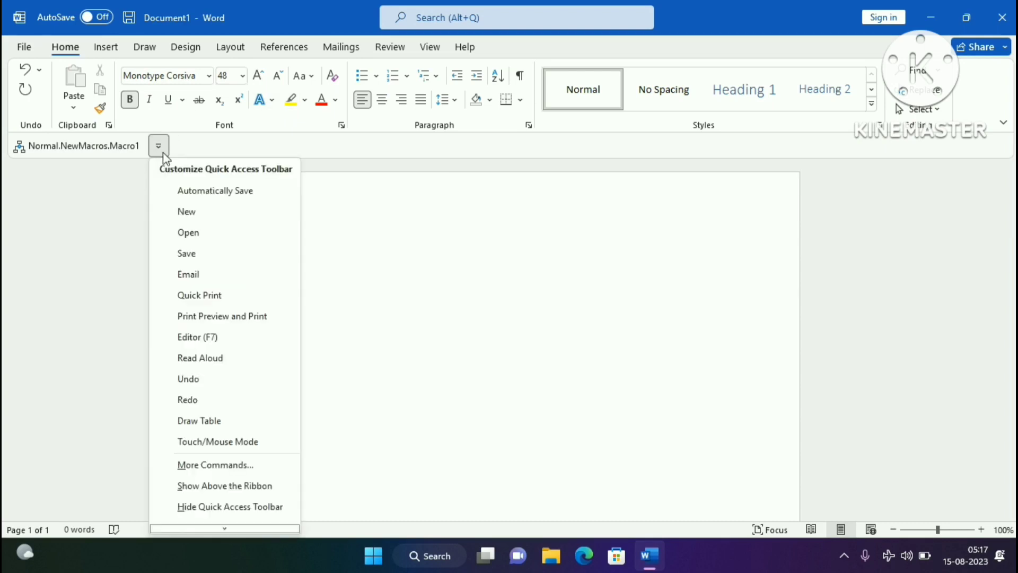
pyautogui.click(239, 472)
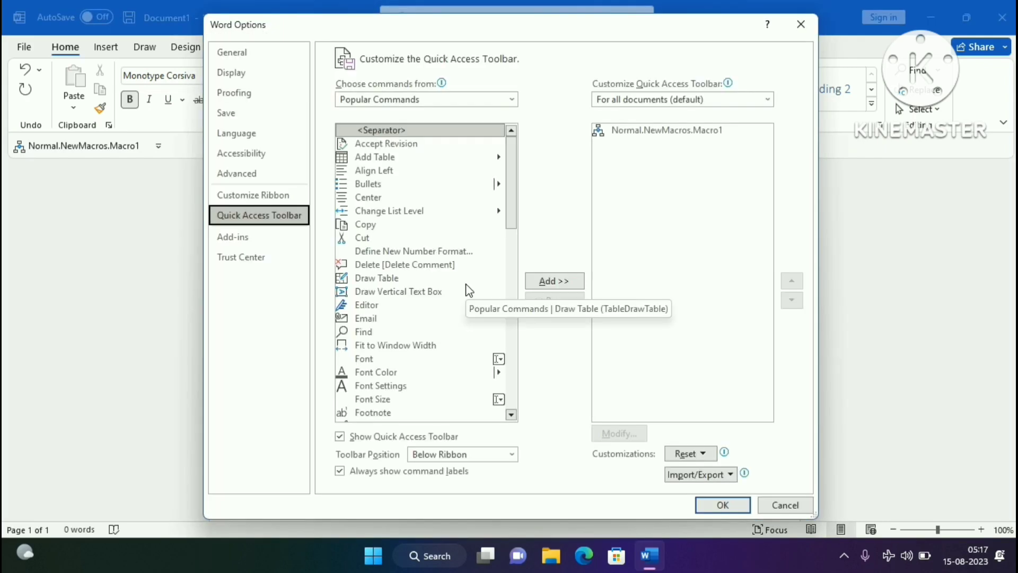
pyautogui.click(656, 137)
pyautogui.click(578, 304)
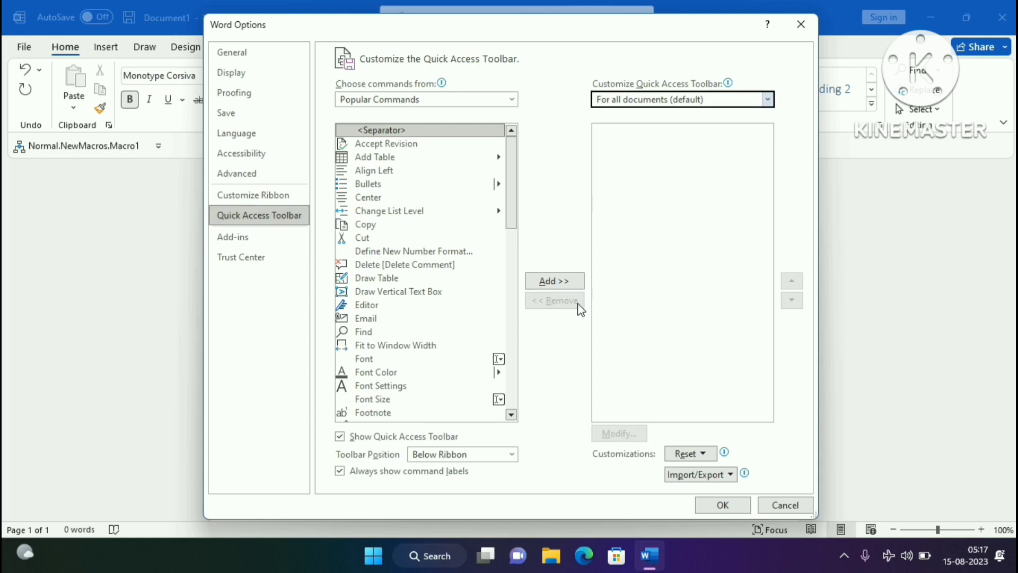
# Apply the toolbar change and open the View Macros list.
pyautogui.click(723, 504)
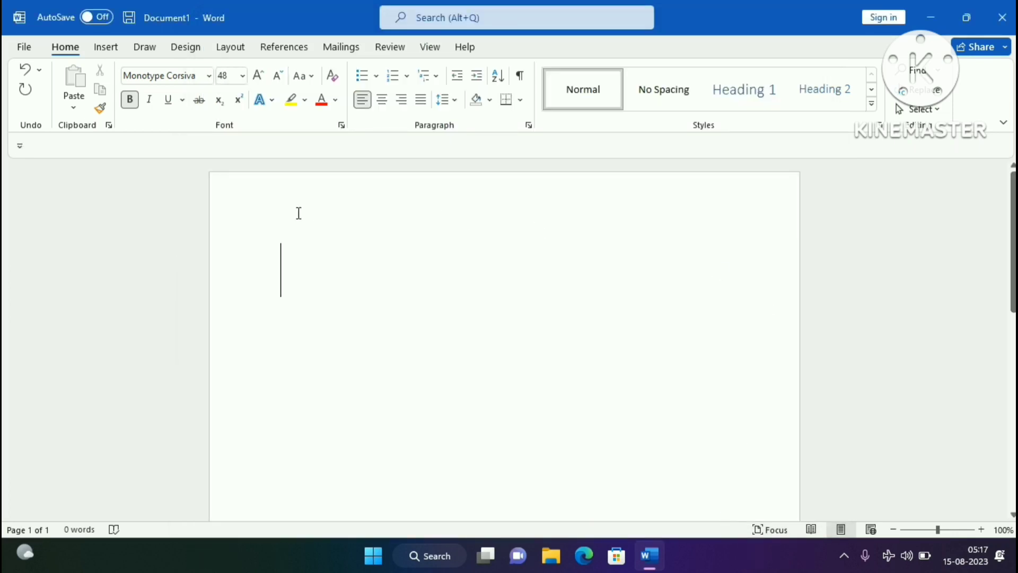
pyautogui.click(430, 51)
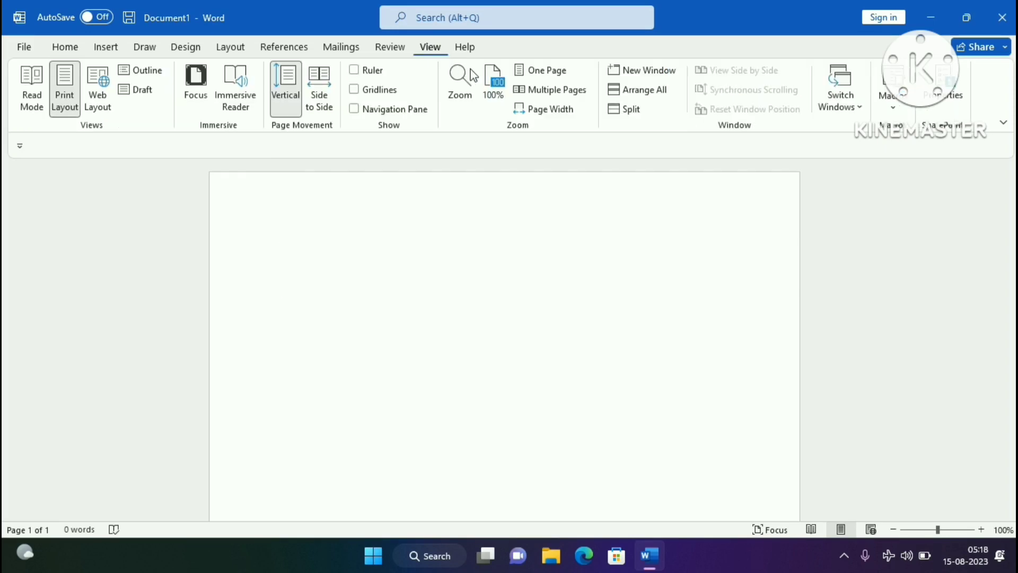
pyautogui.click(894, 110)
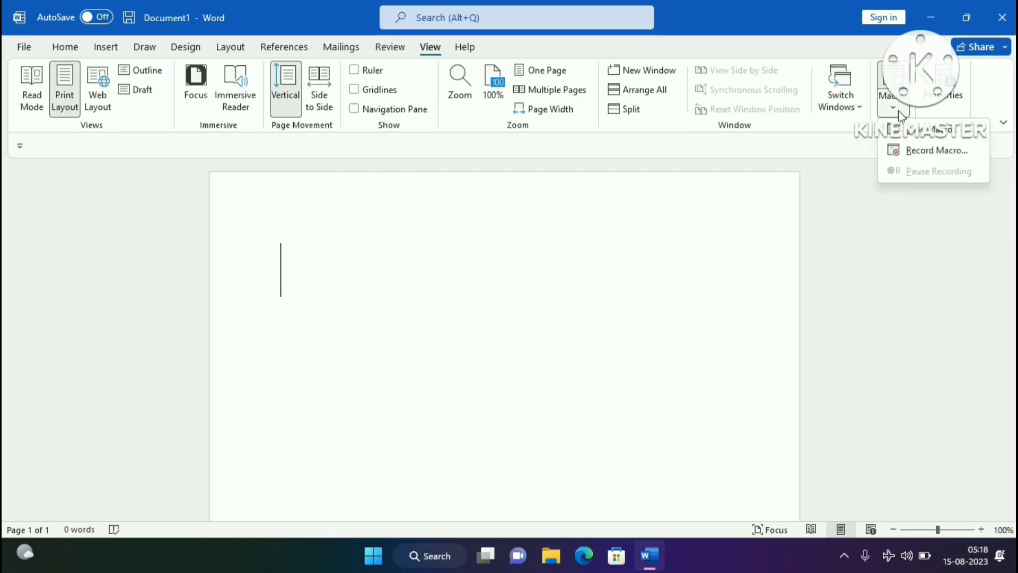
pyautogui.click(914, 132)
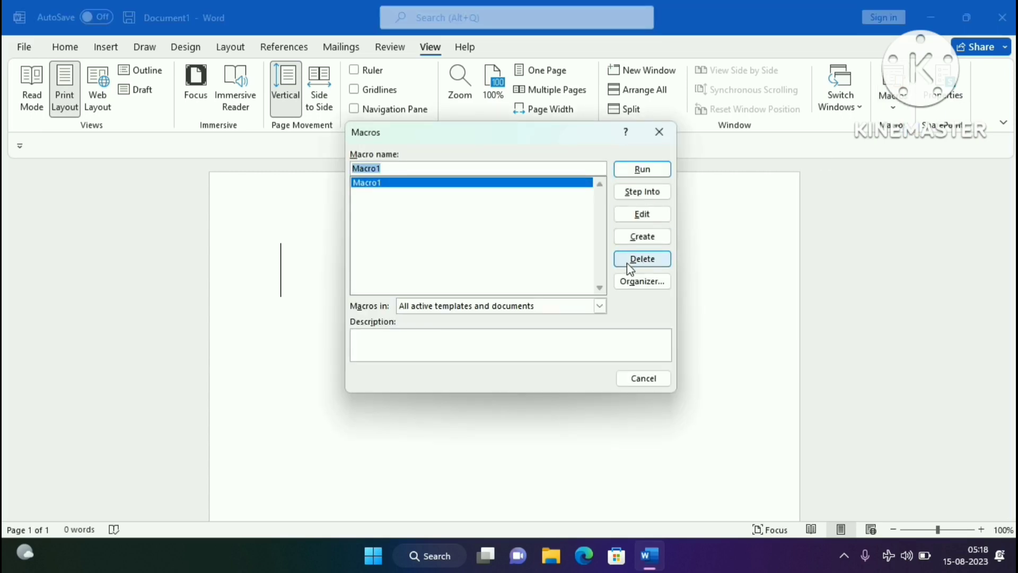
# Delete Macro1 from Normal.dotm, confirm the deletion, and close the Macros dialog.
pyautogui.click(600, 307)
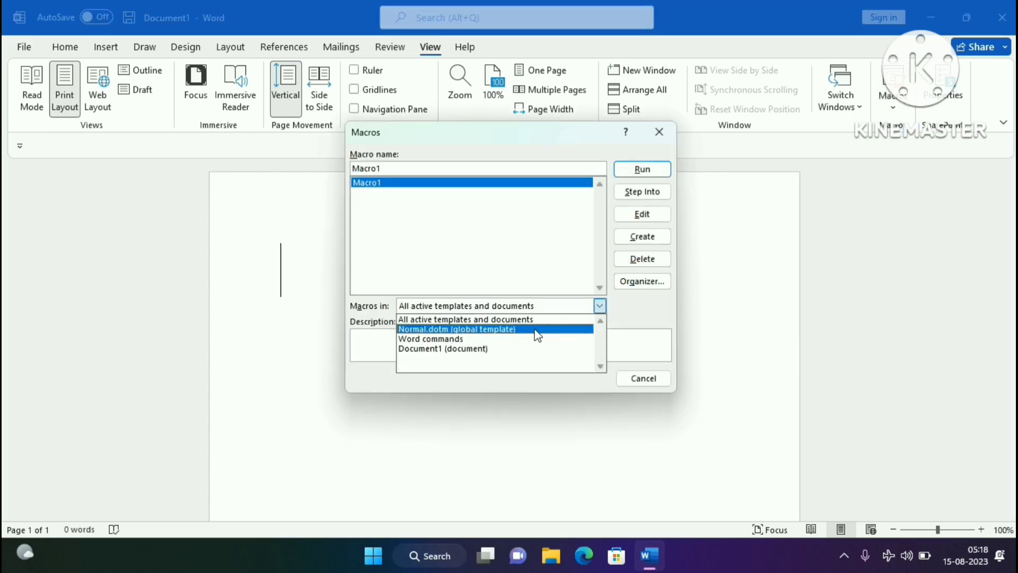
pyautogui.click(525, 329)
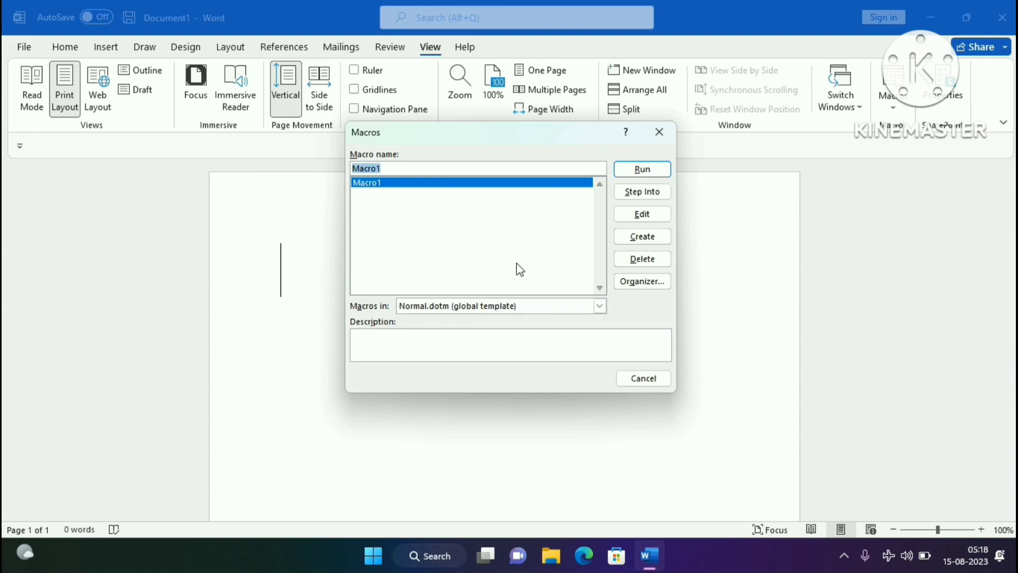
pyautogui.click(599, 306)
pyautogui.click(530, 351)
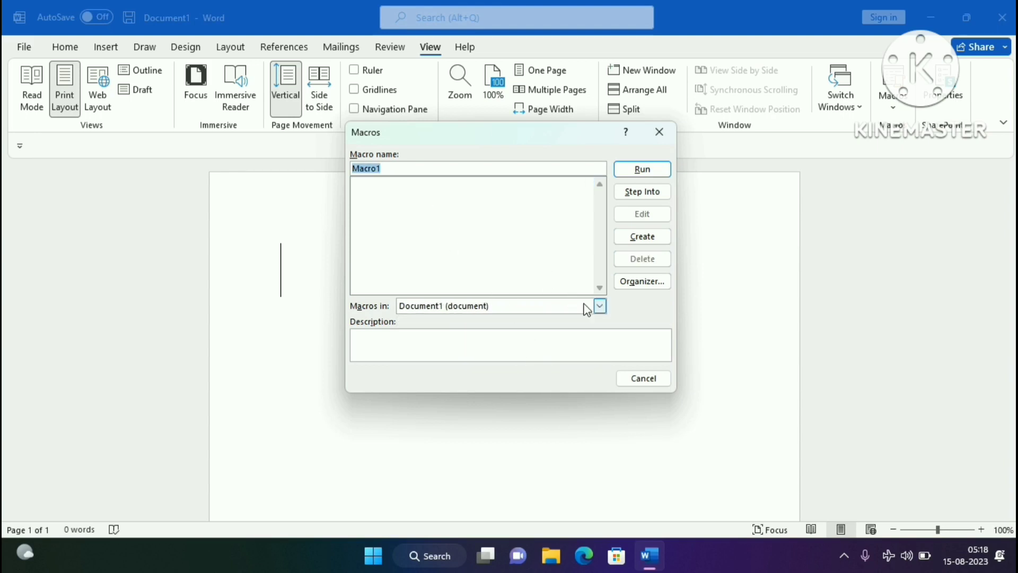
pyautogui.click(599, 307)
pyautogui.click(557, 329)
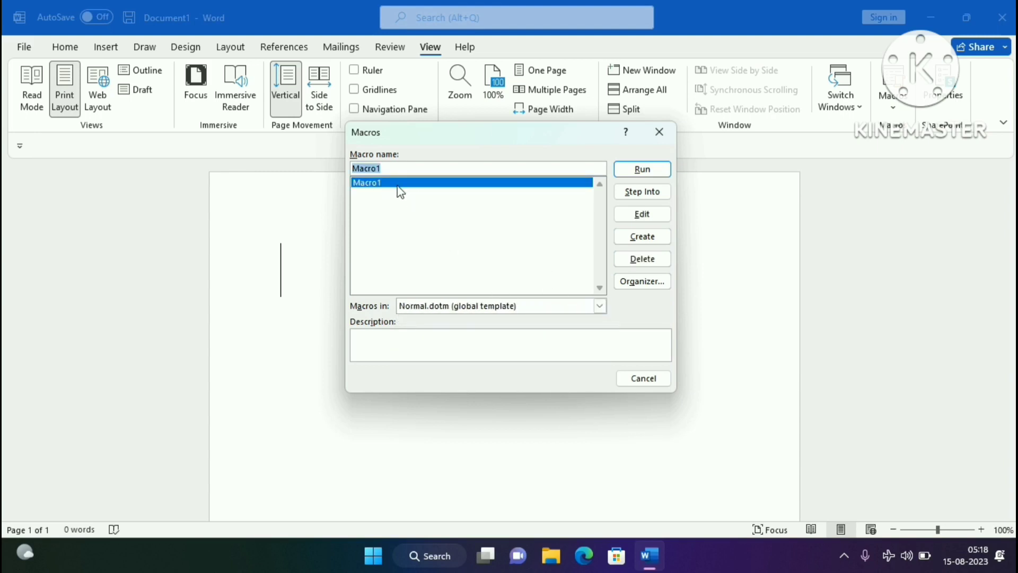
pyautogui.click(642, 259)
pyautogui.click(486, 317)
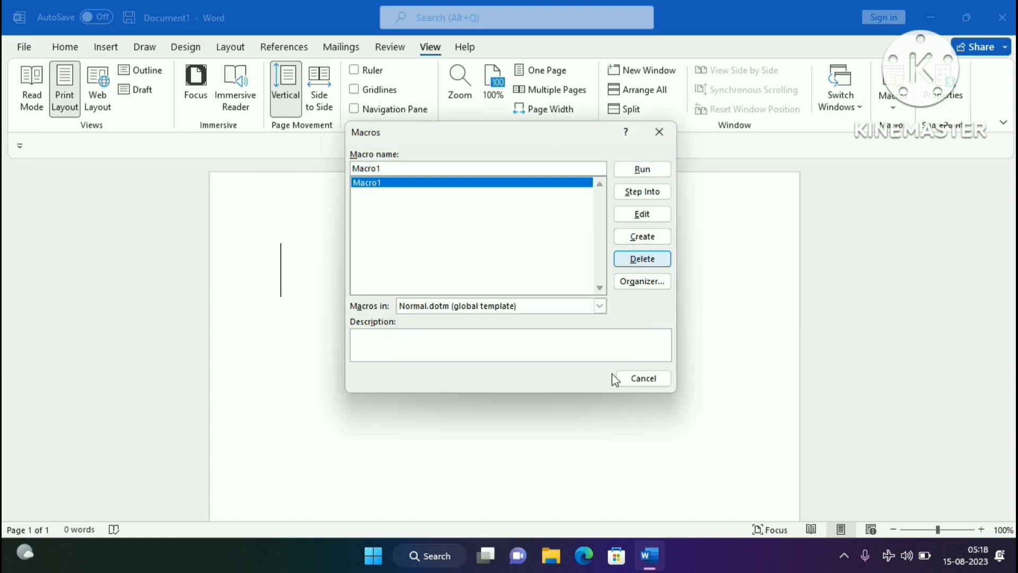
pyautogui.click(639, 377)
pyautogui.click(894, 112)
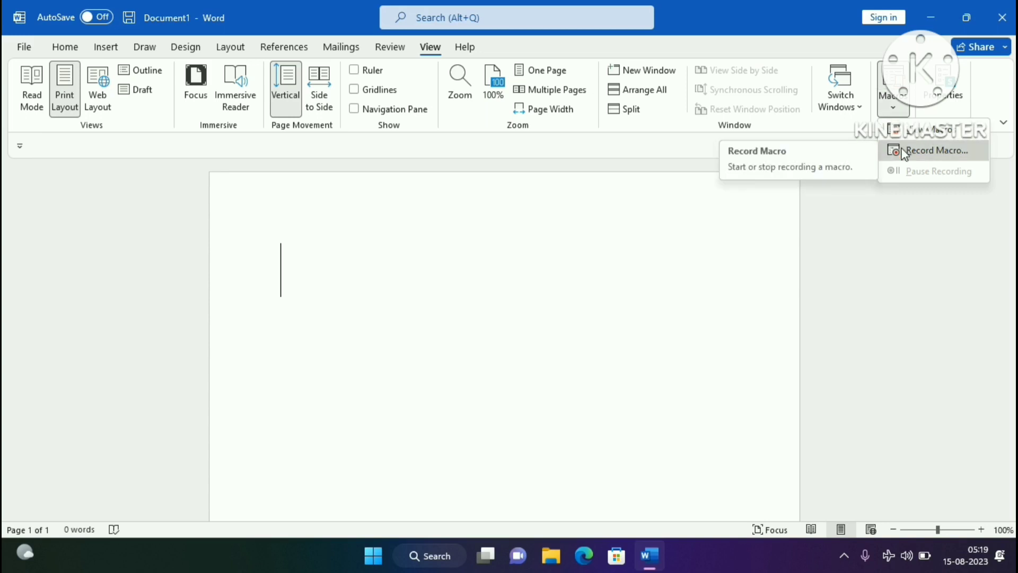
# Start recording a new Macro1 stored in Document1 (document) rather than Normal.dotm.
pyautogui.click(905, 153)
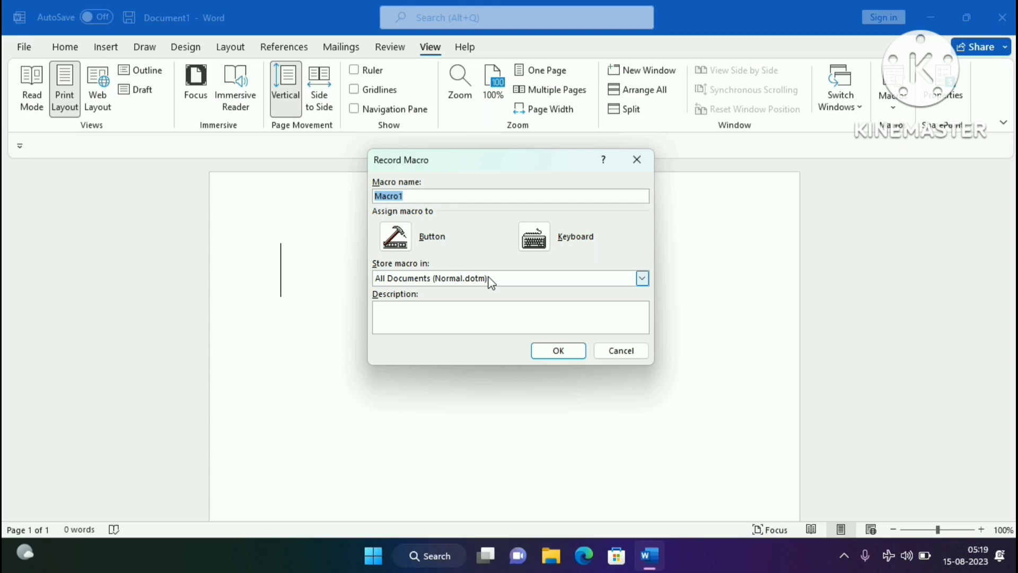
pyautogui.click(642, 278)
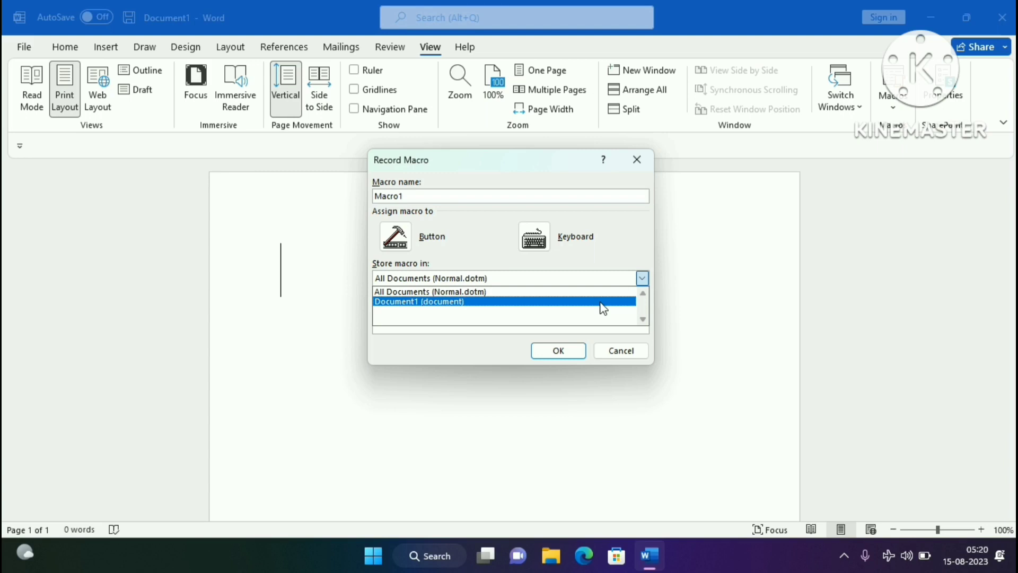
pyautogui.click(603, 301)
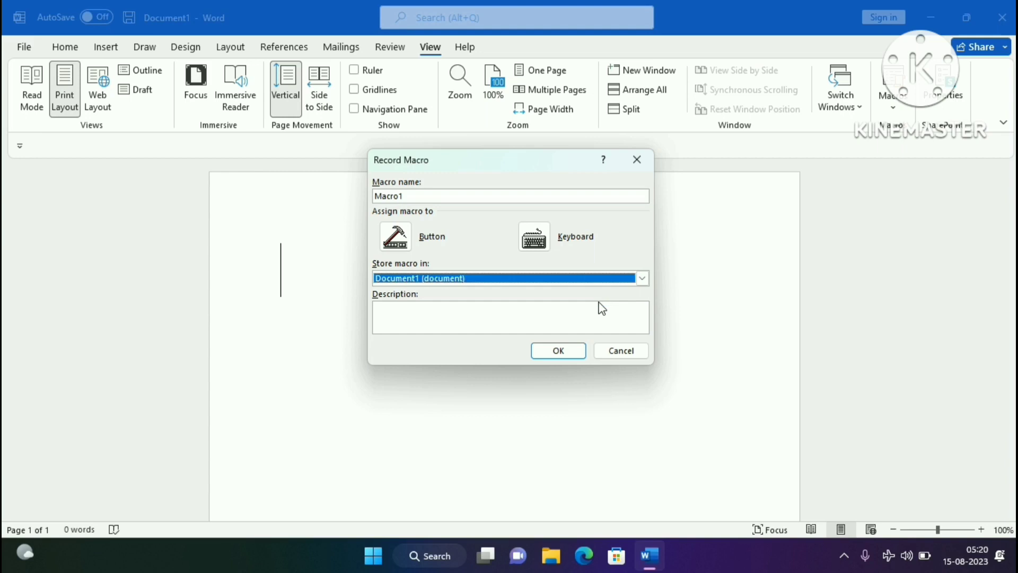
# Assign Alt+1 to Macro1, saving the shortcut in Document1, and begin recording.
pyautogui.click(533, 243)
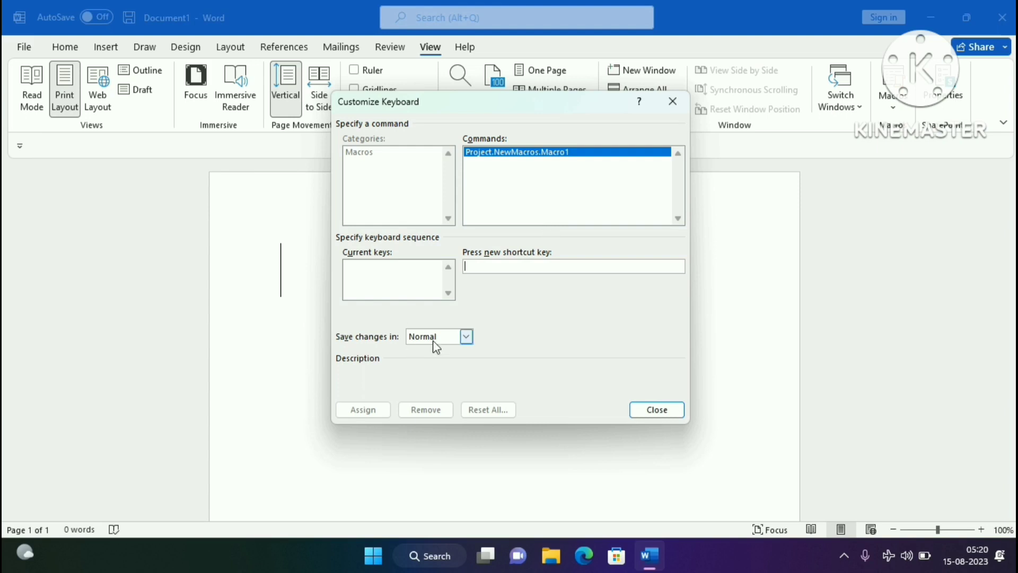
pyautogui.click(467, 341)
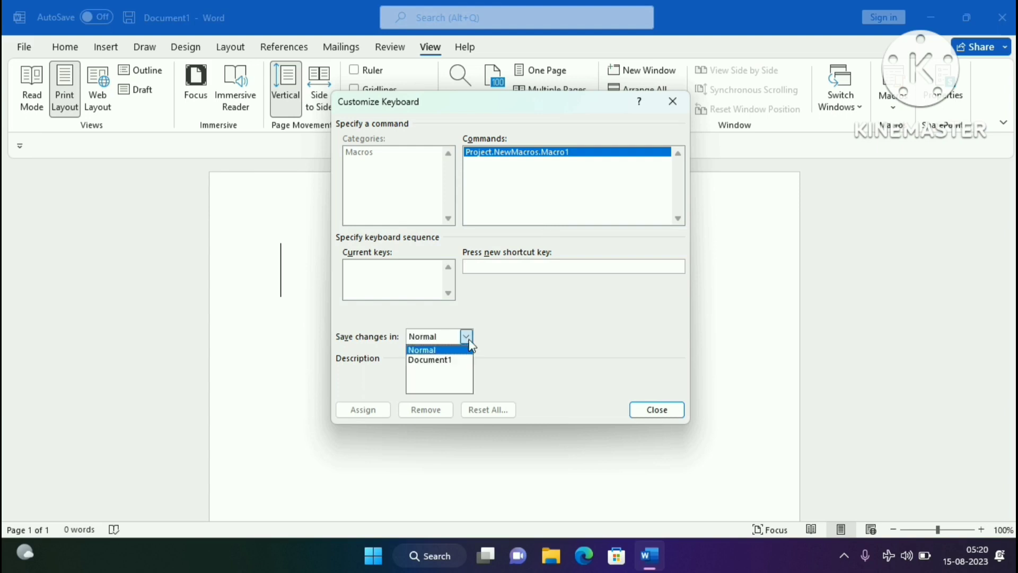
pyautogui.click(455, 360)
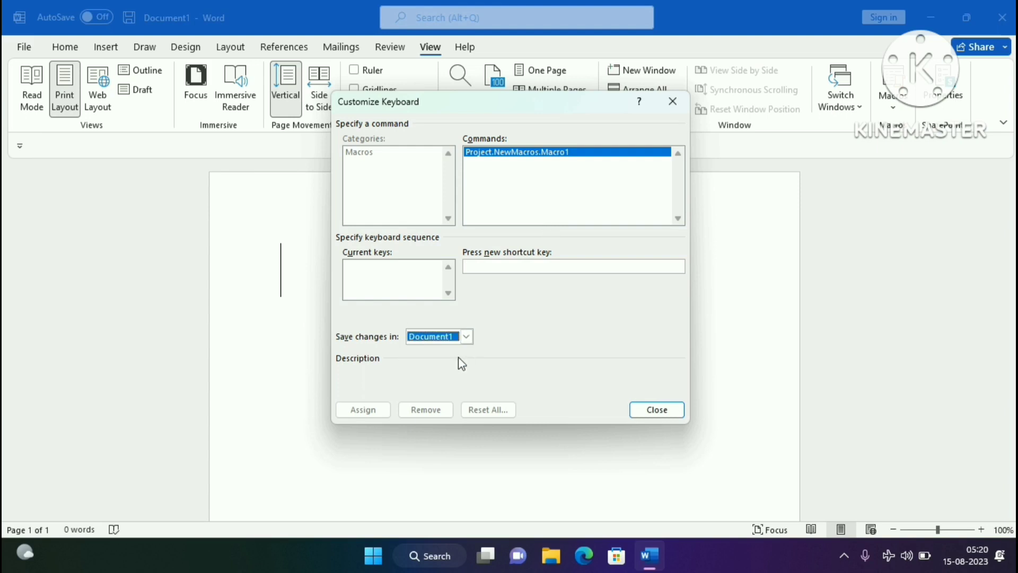
pyautogui.click(492, 267)
pyautogui.hotkey('alt', '1')
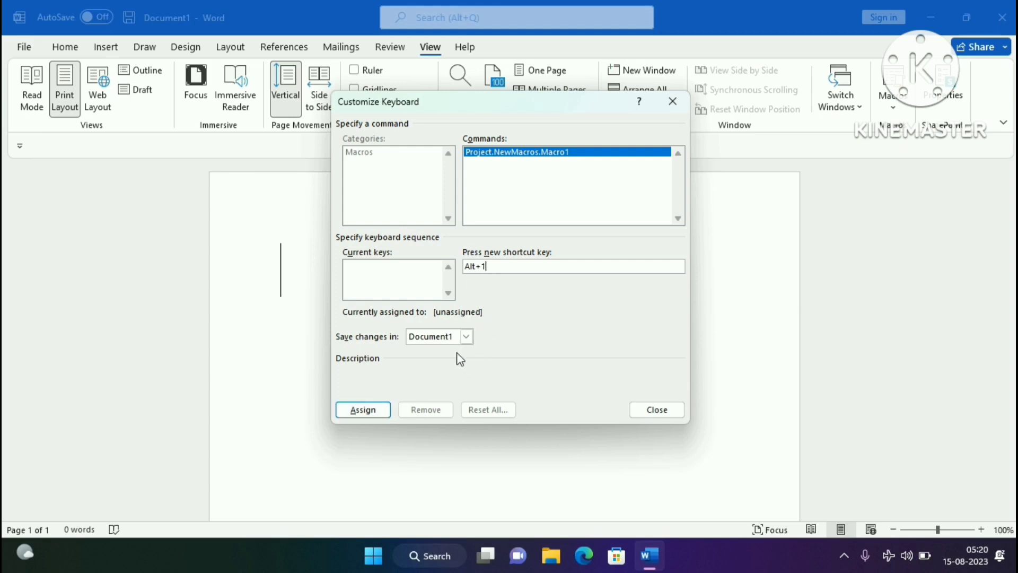
pyautogui.click(386, 410)
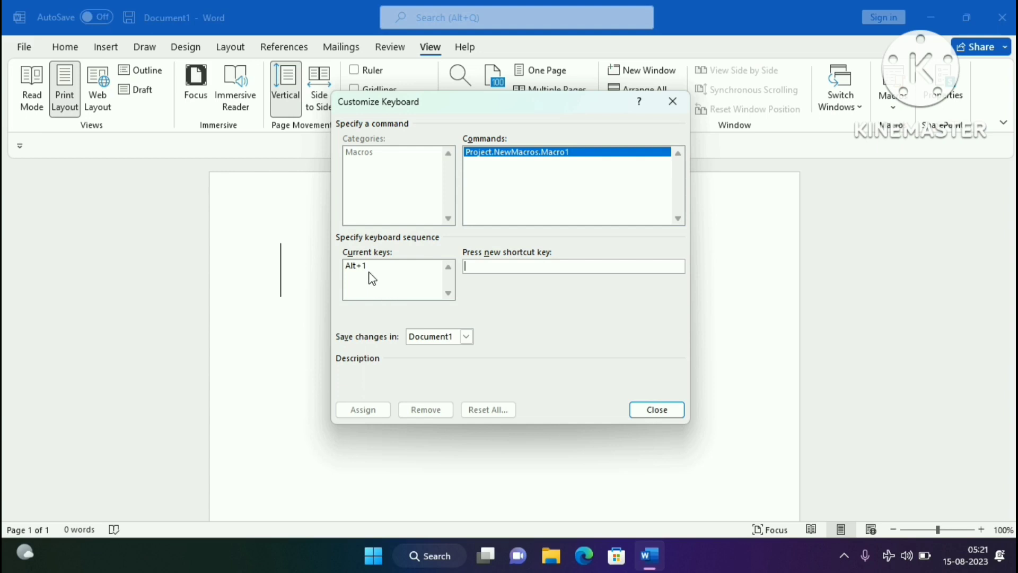
pyautogui.click(653, 411)
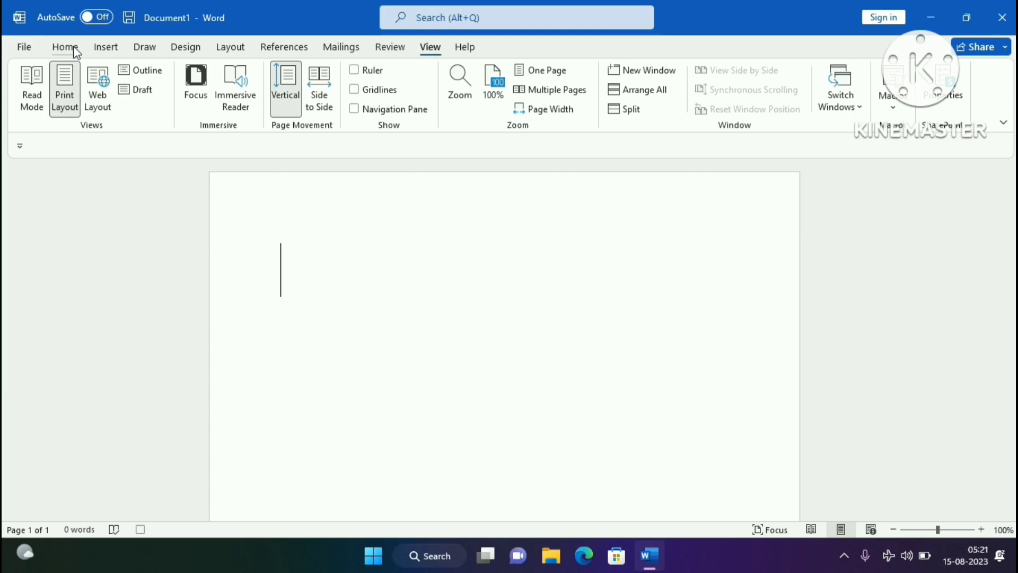
# Apply italic and the other Home-tab font formatting, then stop recording Macro1.
pyautogui.click(66, 47)
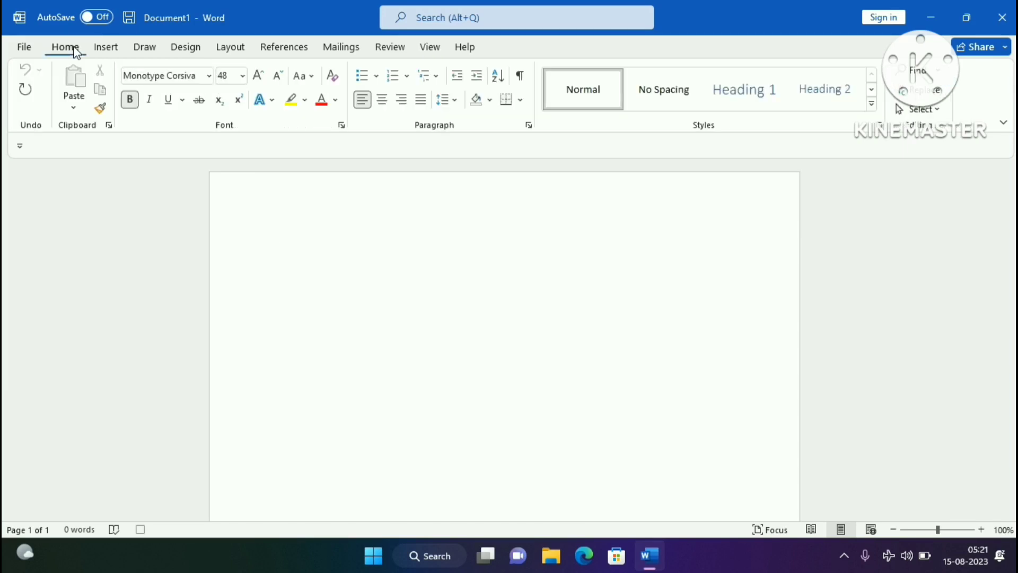
pyautogui.click(149, 100)
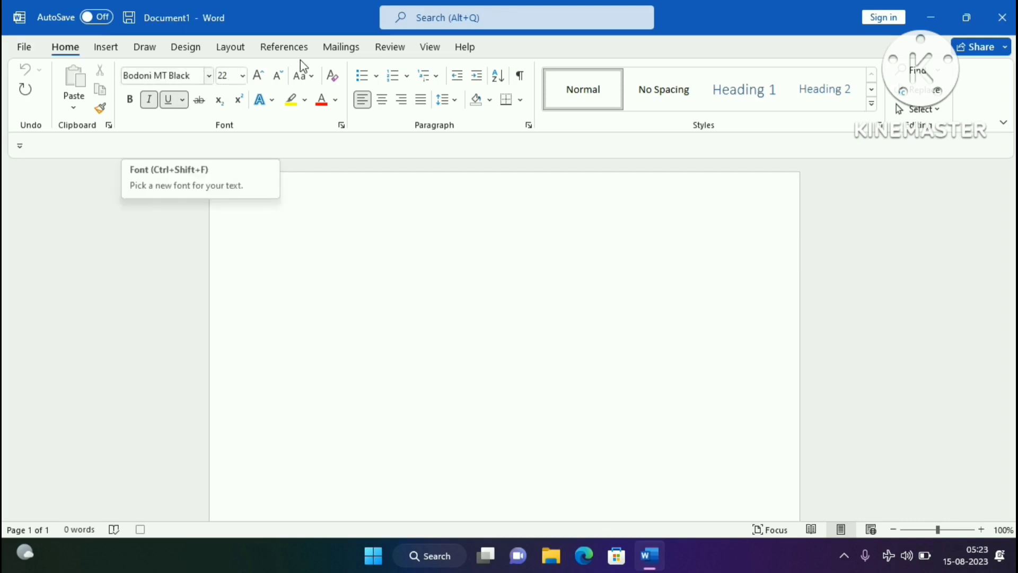
pyautogui.click(429, 49)
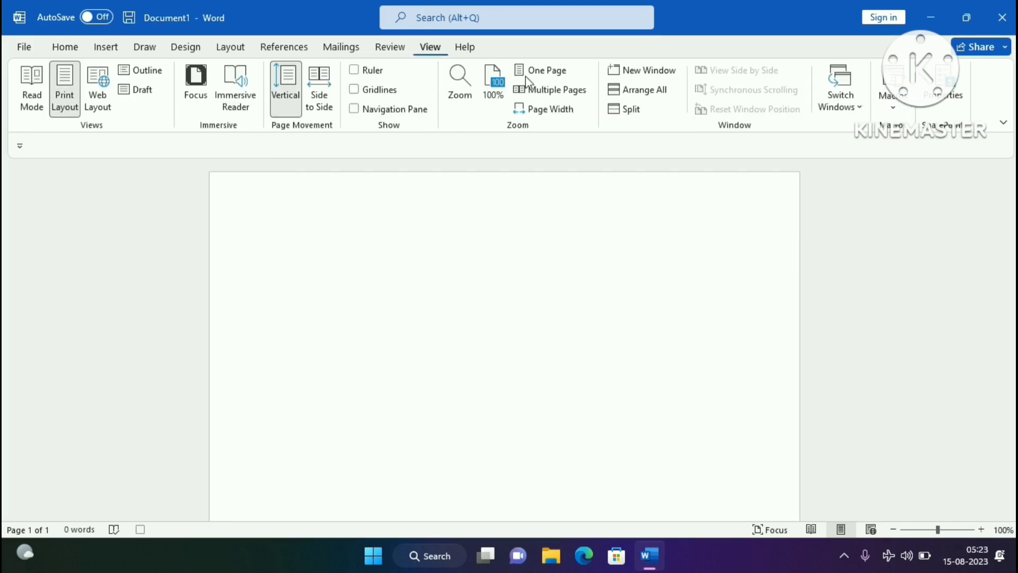
pyautogui.click(896, 108)
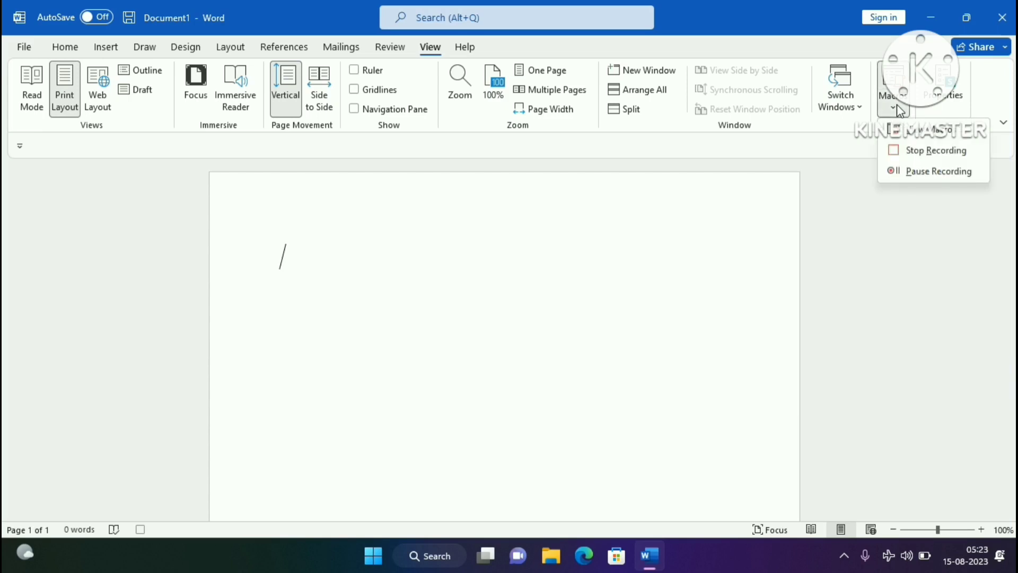
pyautogui.click(913, 151)
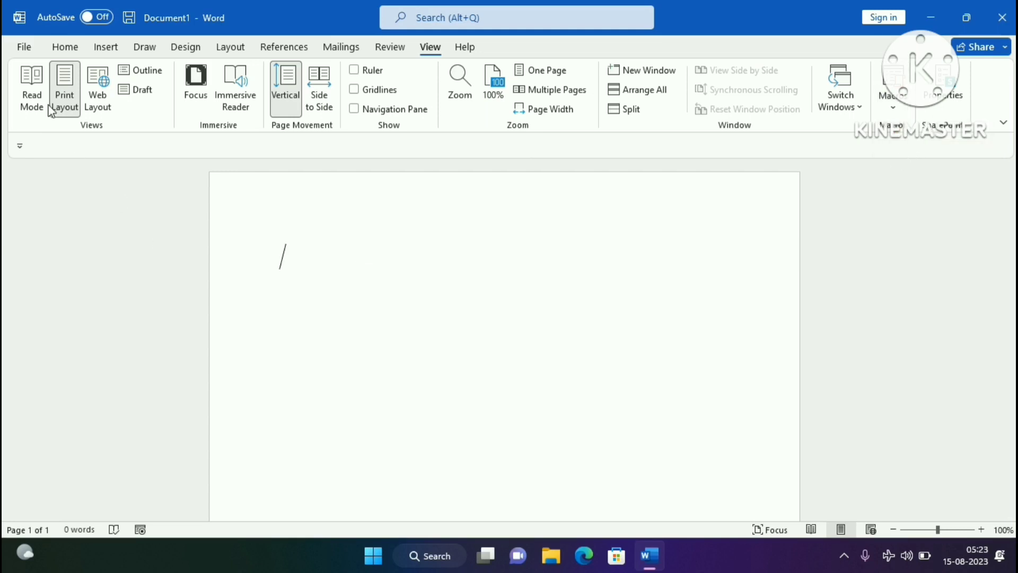
# In Save As, choose Word Macro-Enabled Document as the file type and Desktop as the location.
pyautogui.click(25, 47)
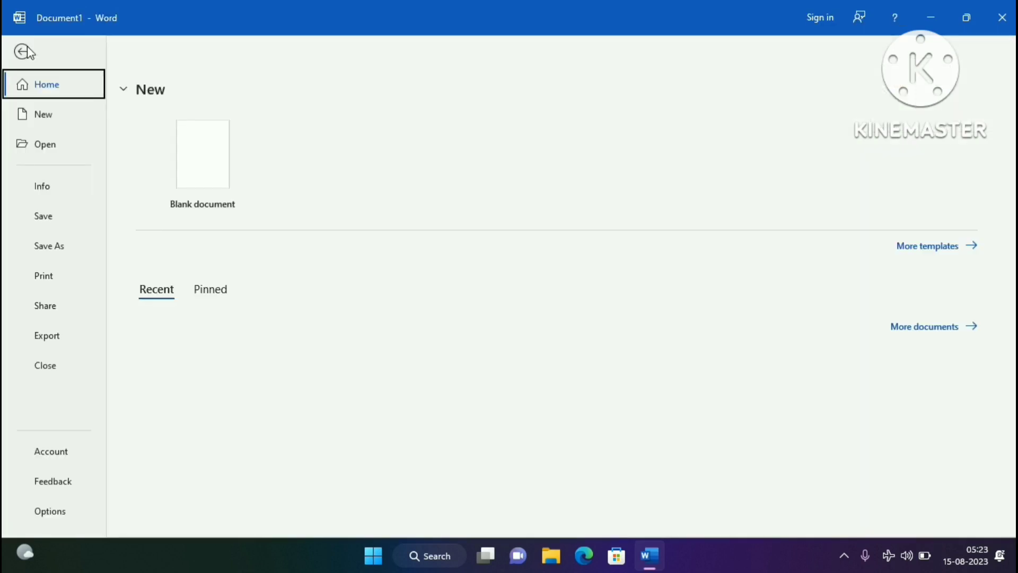
pyautogui.click(55, 247)
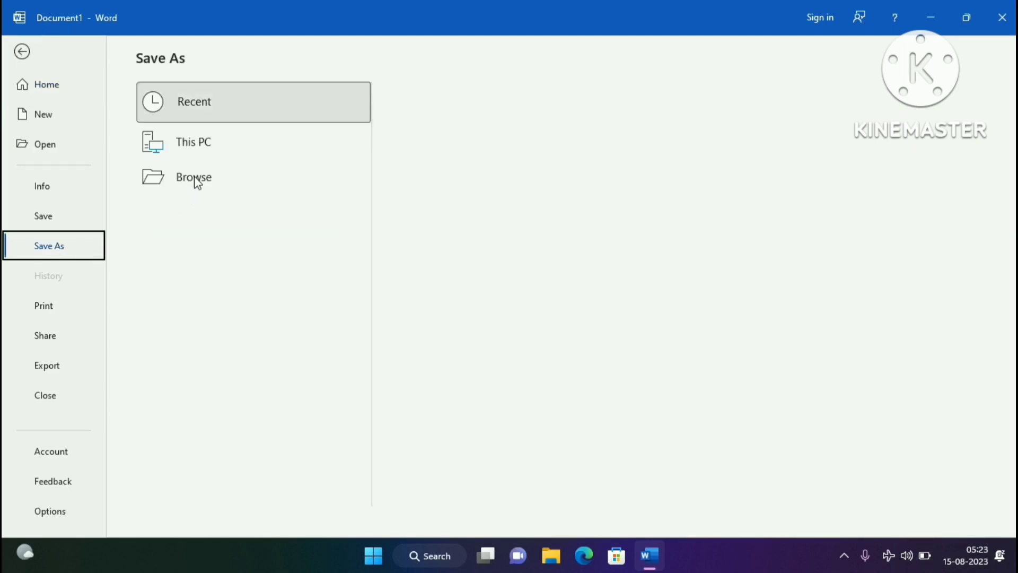
pyautogui.click(194, 177)
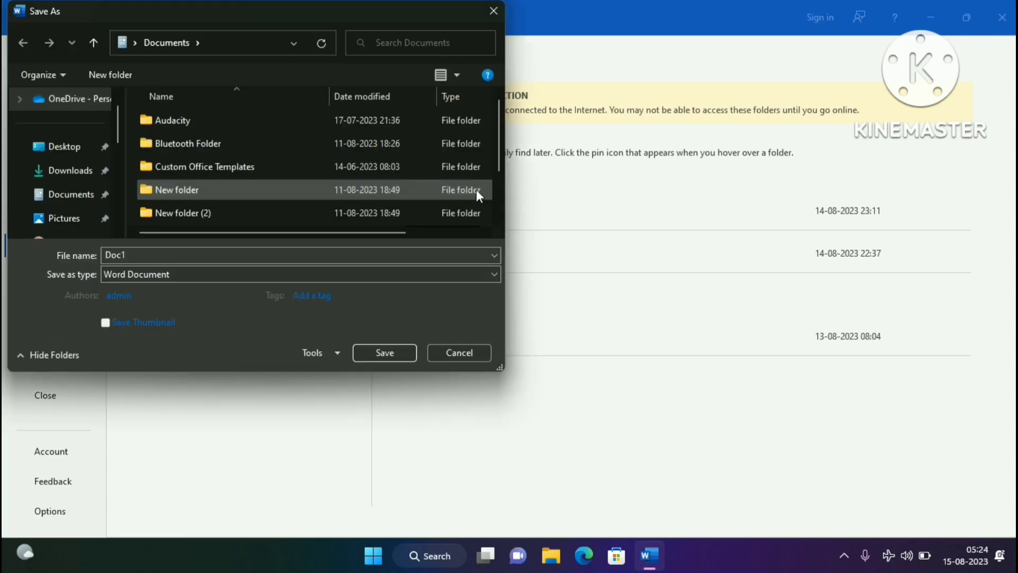
pyautogui.click(488, 272)
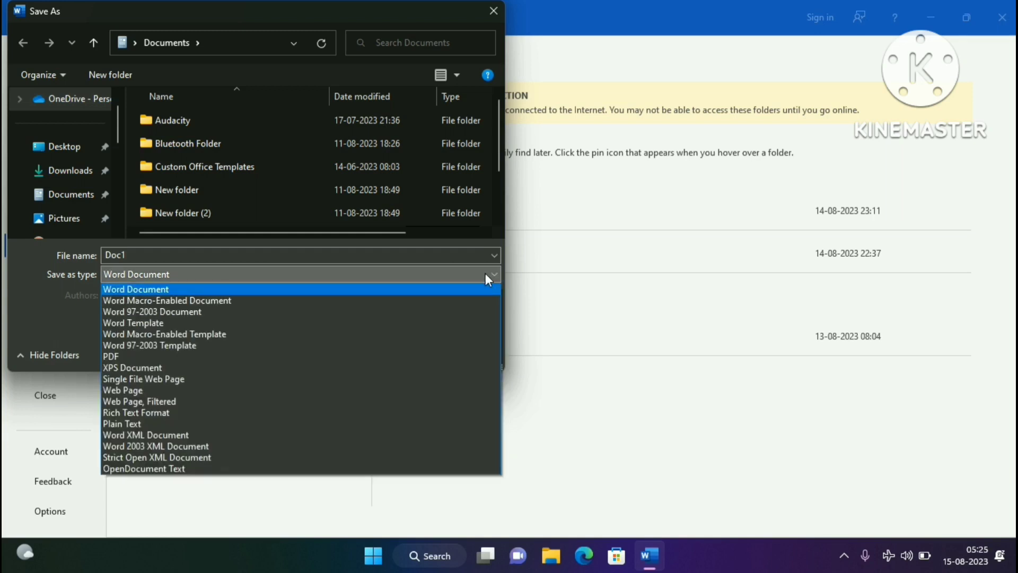
pyautogui.click(440, 300)
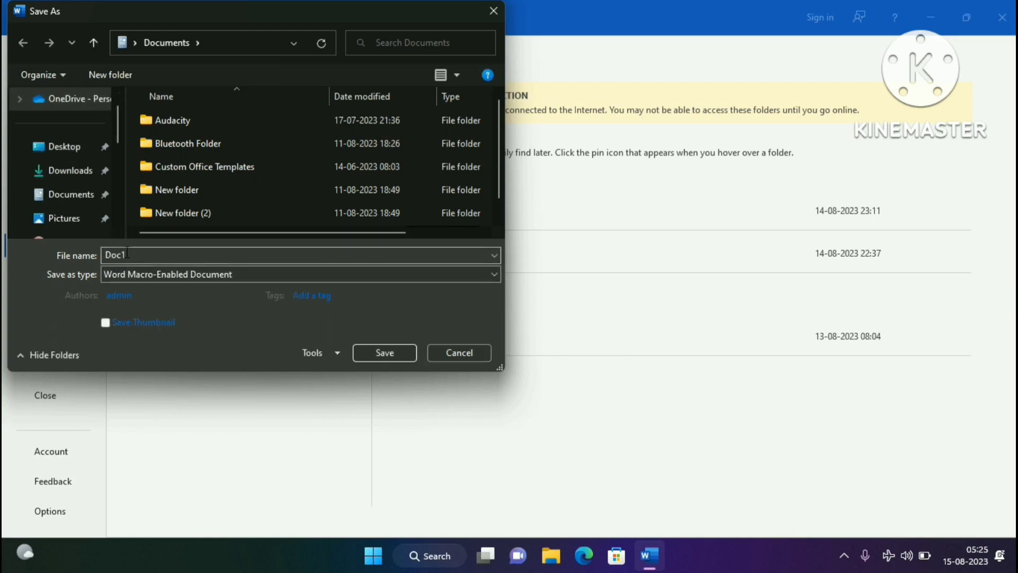
pyautogui.click(79, 151)
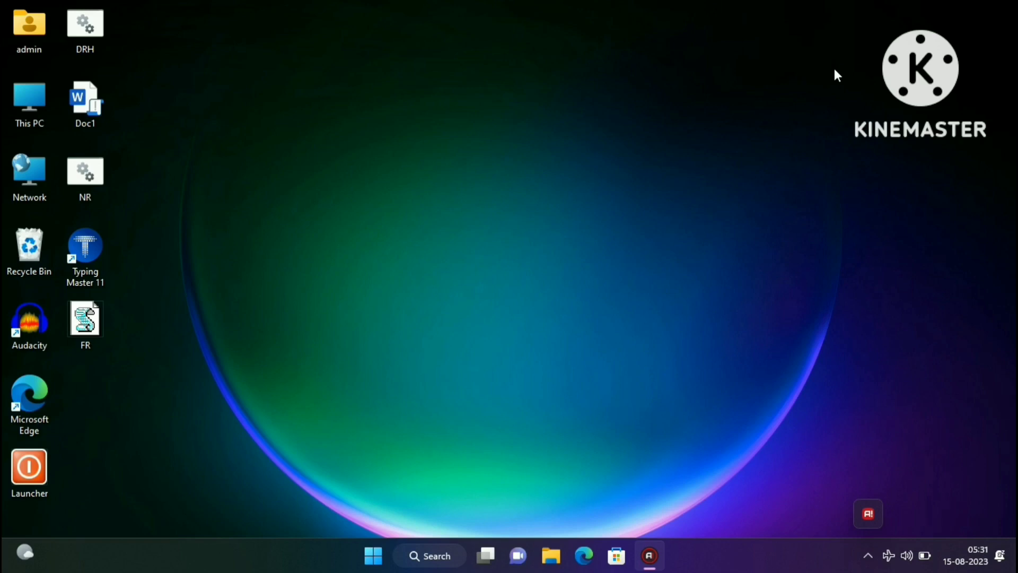
# Open the saved Doc1 file from the desktop in Word.
pyautogui.click(98, 106)
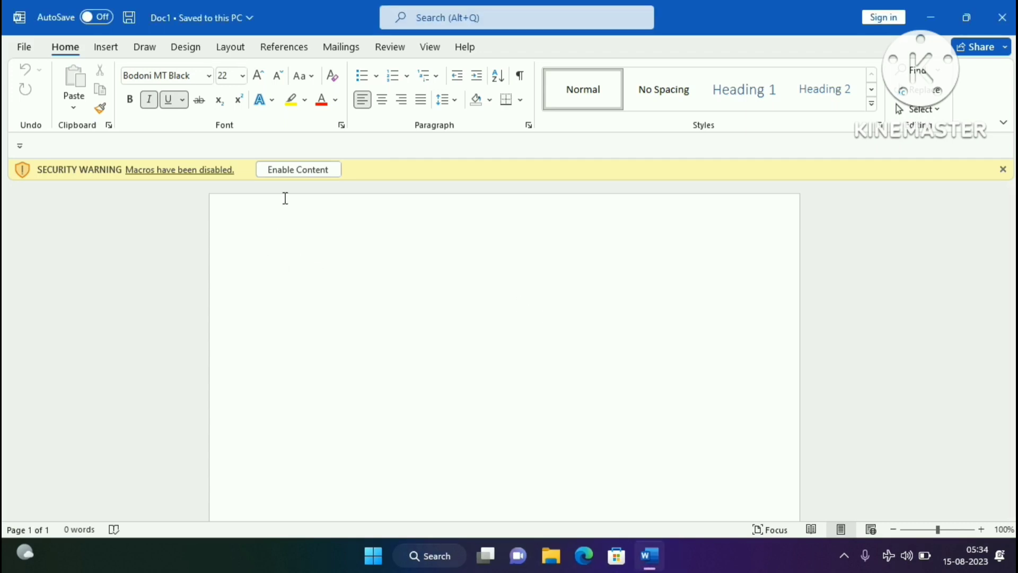
# Enable Doc1's macros and run the formatting macro with its keyboard shortcut.
pyautogui.click(293, 172)
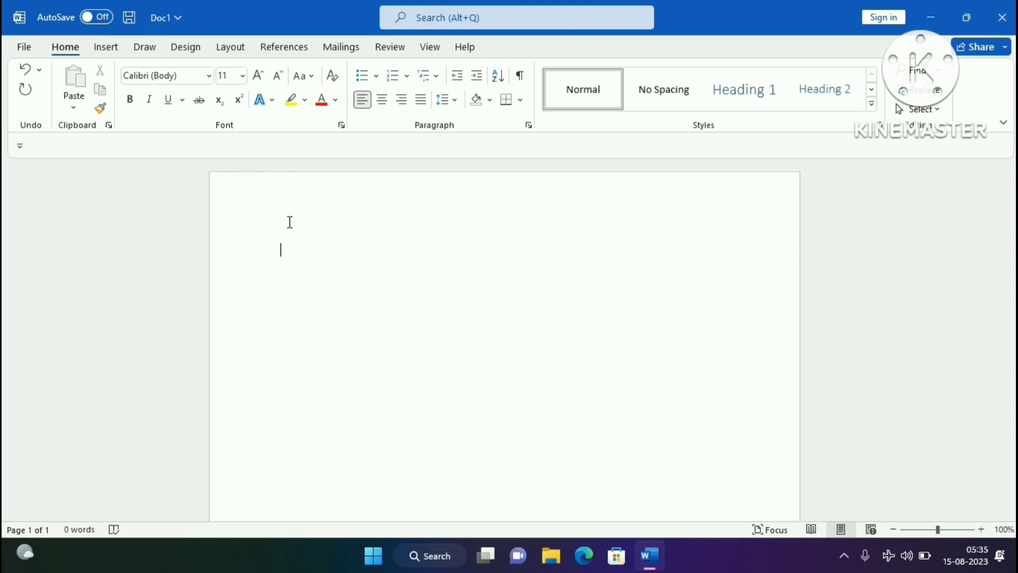
pyautogui.hotkey('ctrl', 'shift', 'm')
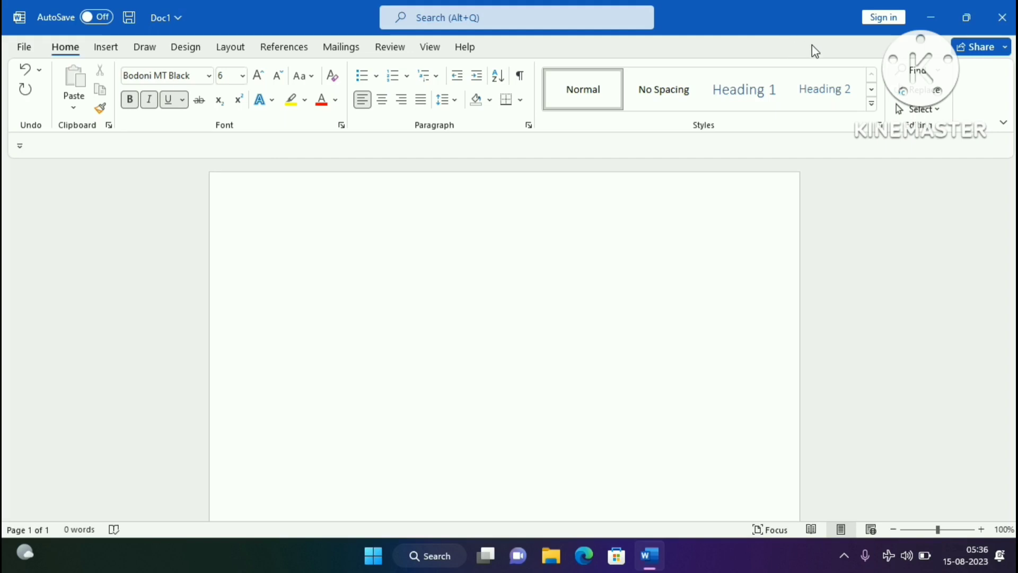
# Close Doc1 without saving the changes.
pyautogui.click(1004, 17)
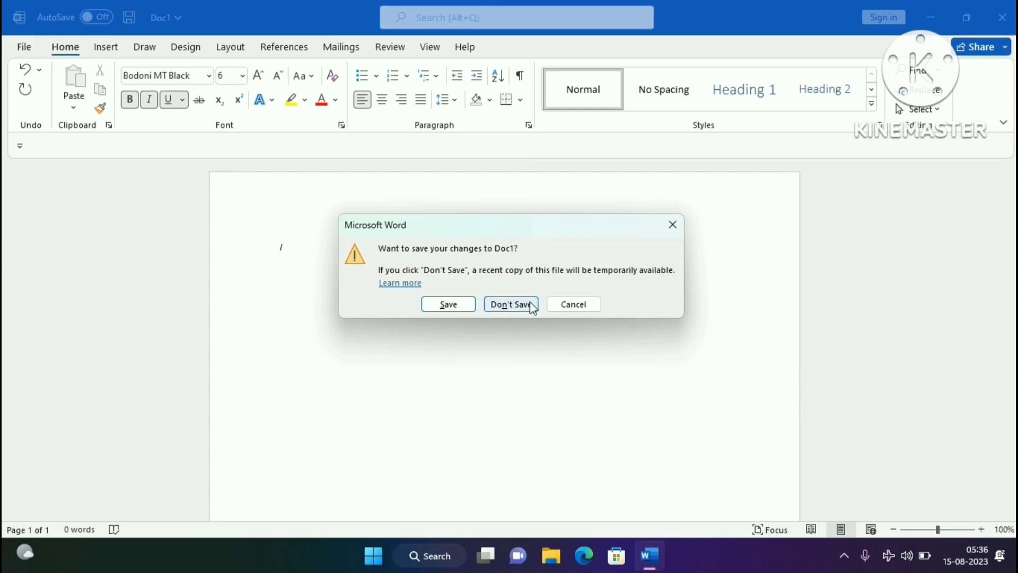
pyautogui.click(530, 303)
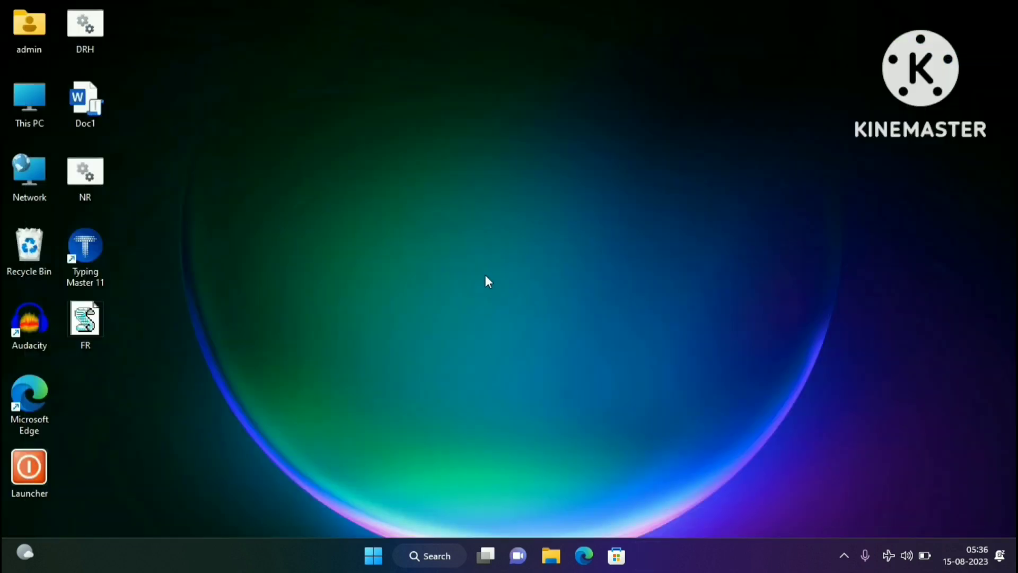
# Open the macro-enabled Doc1 from the desktop in Word.
pyautogui.click(90, 116)
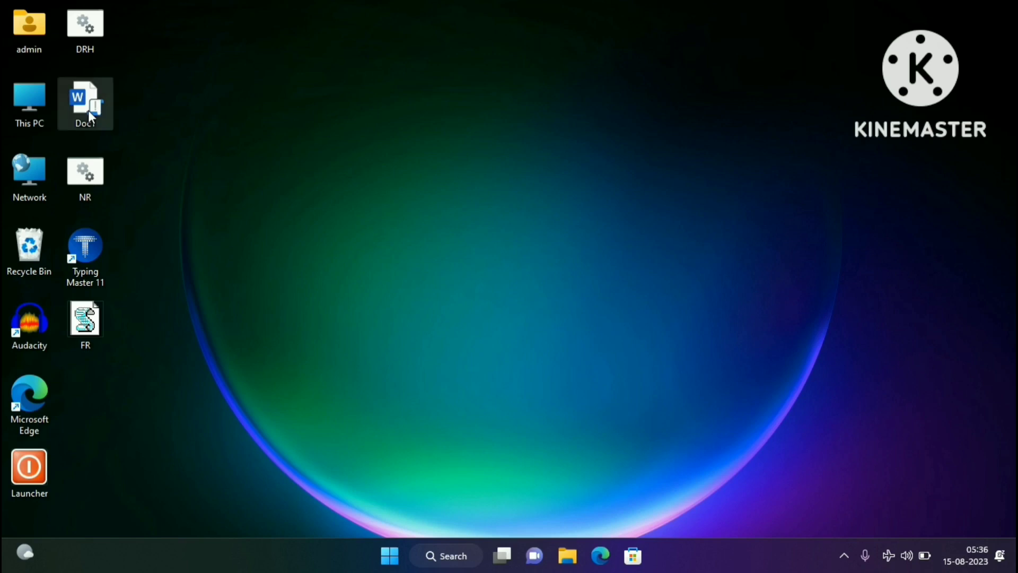
pyautogui.doubleClick(90, 116)
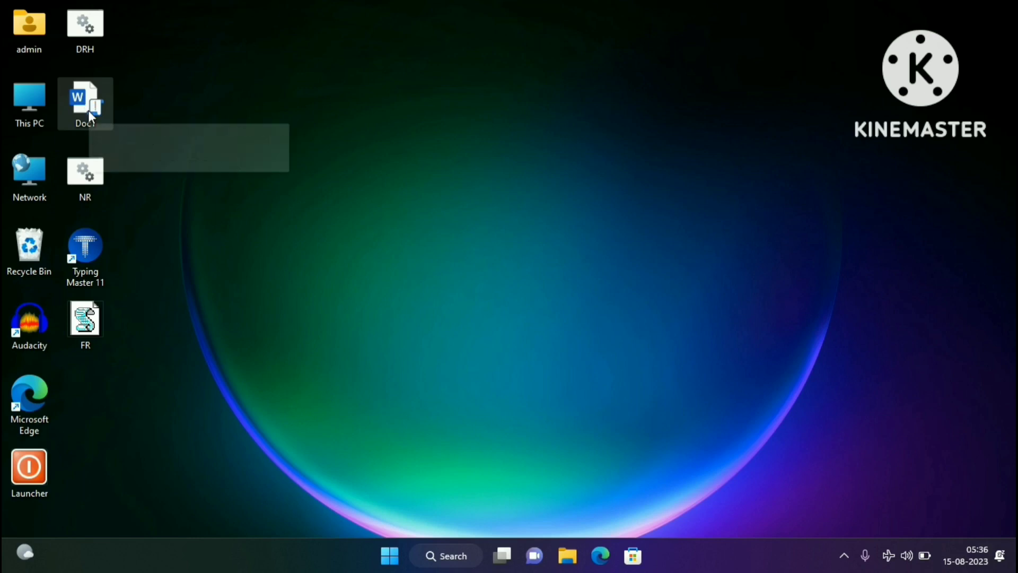